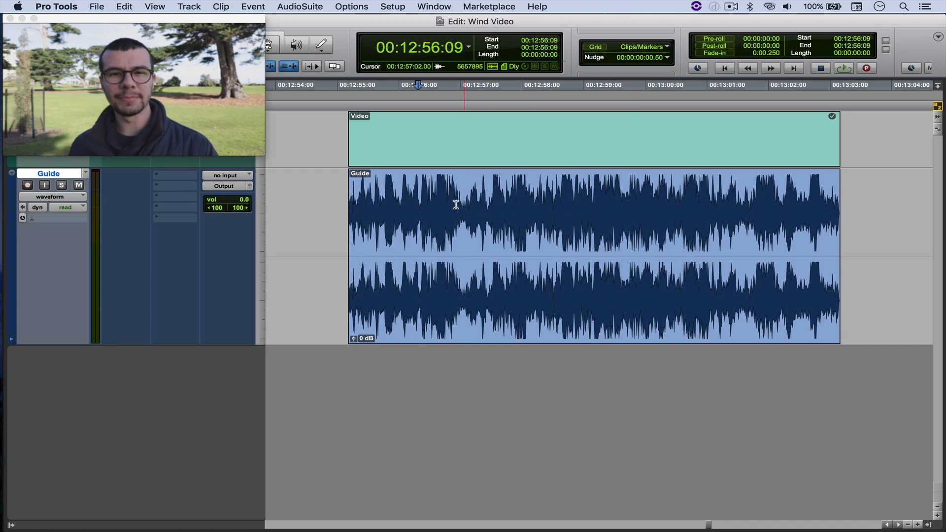
- Audition the Guide clip from its start around the 12:56:00 mark and clear the meter peaks
left_click(439, 184)
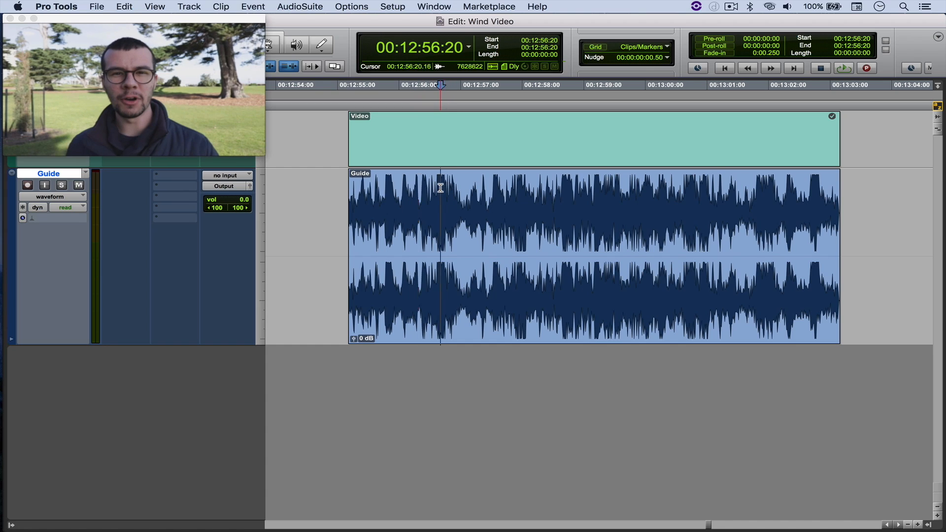
key("super+bracketright")
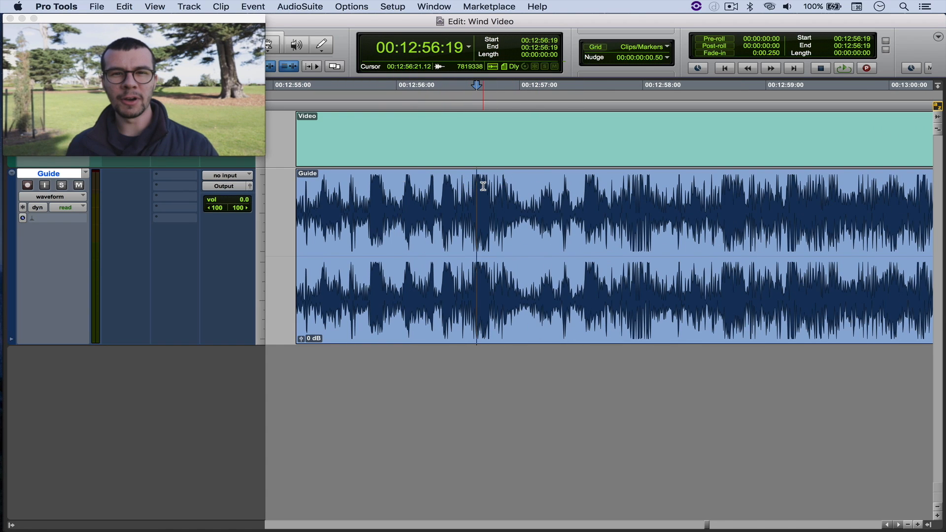
left_click(448, 186)
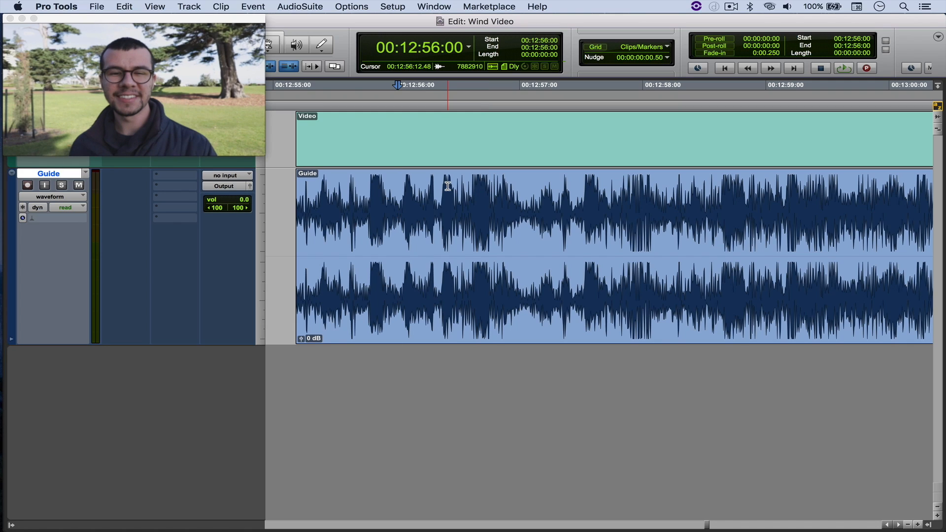
key("super+bracketleft")
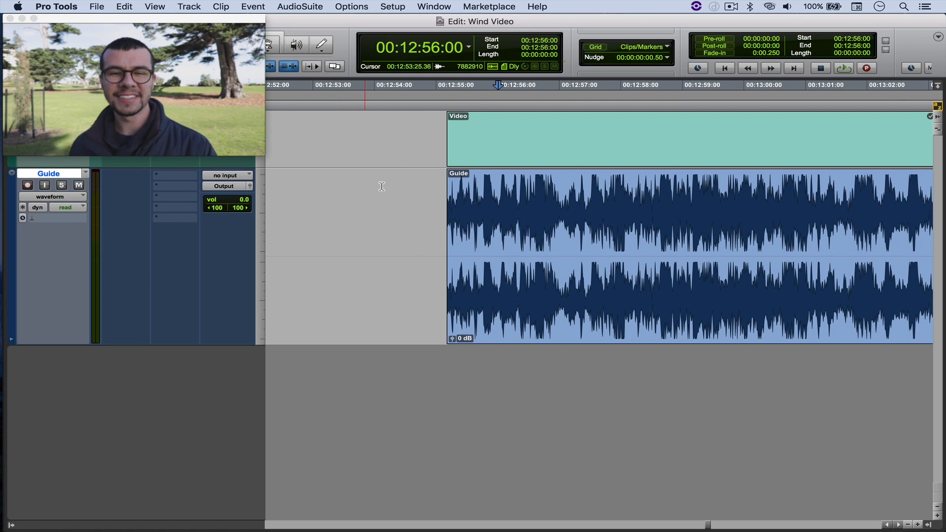
left_click(396, 186)
key("space")
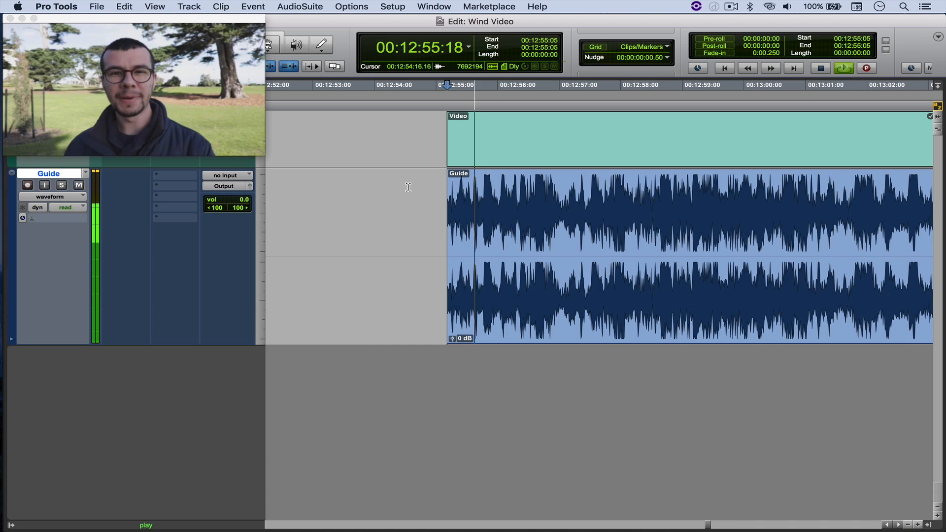
scroll(410, 207, "right", 2)
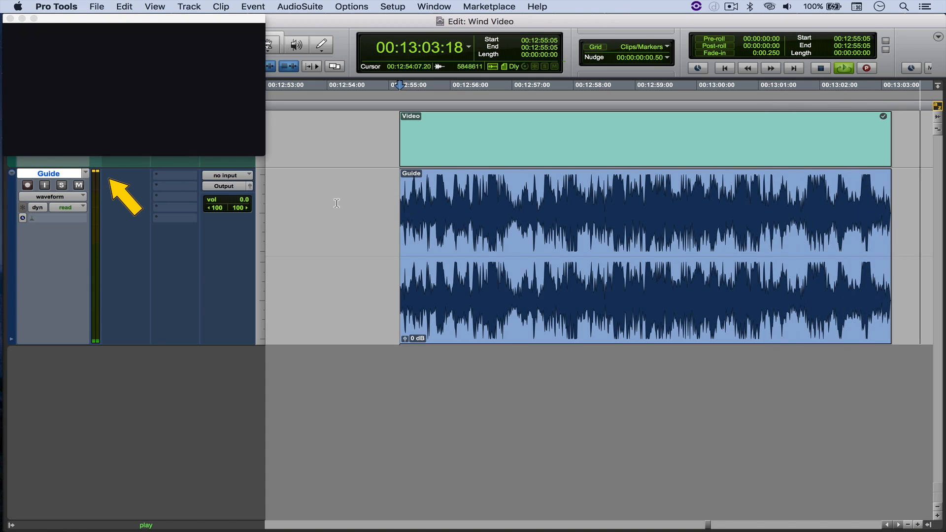
key("space")
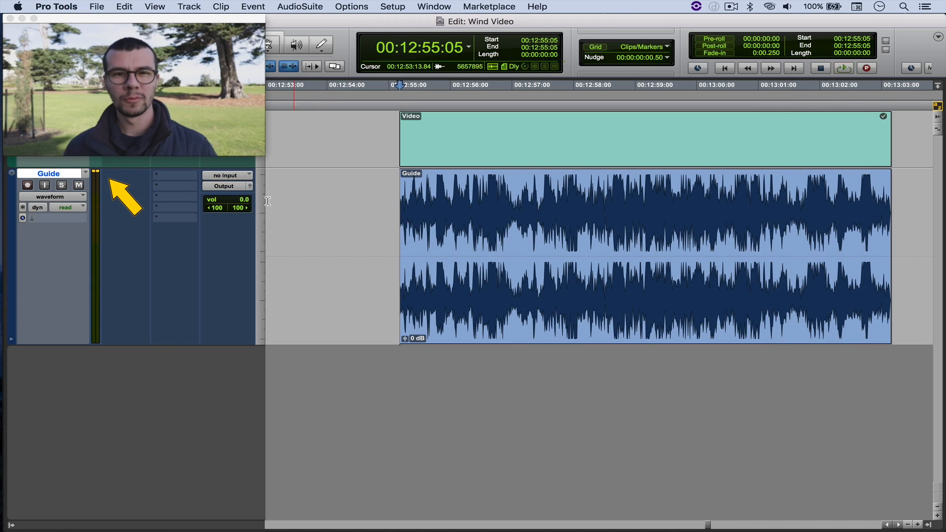
left_click(97, 174)
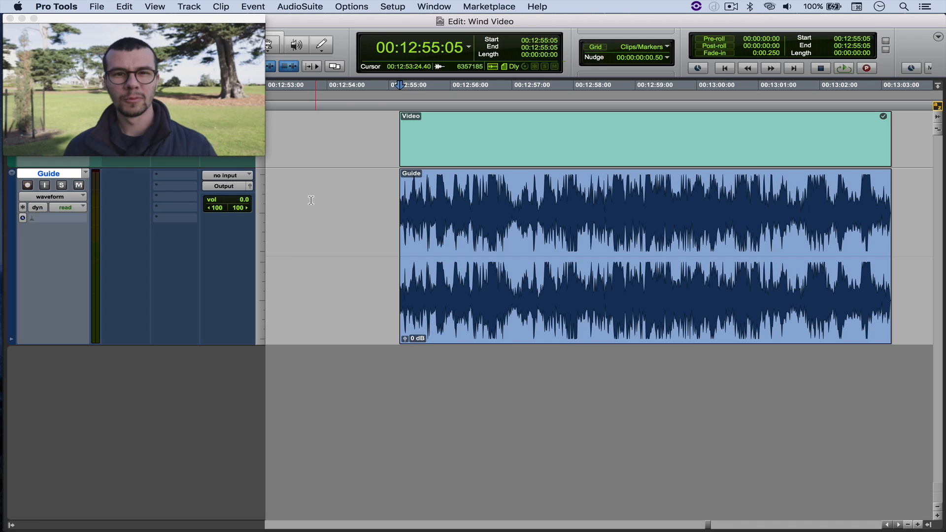
- Insert EQ3 7-Band on Guide with a 24 dB/oct high-pass at 118.9 Hz and play it
left_click(193, 176)
mouse_move(222, 199)
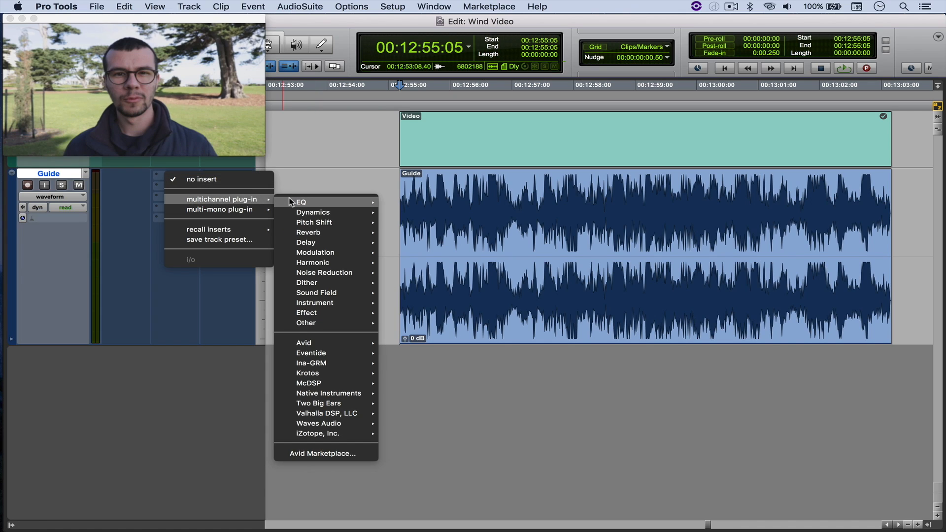
mouse_move(301, 202)
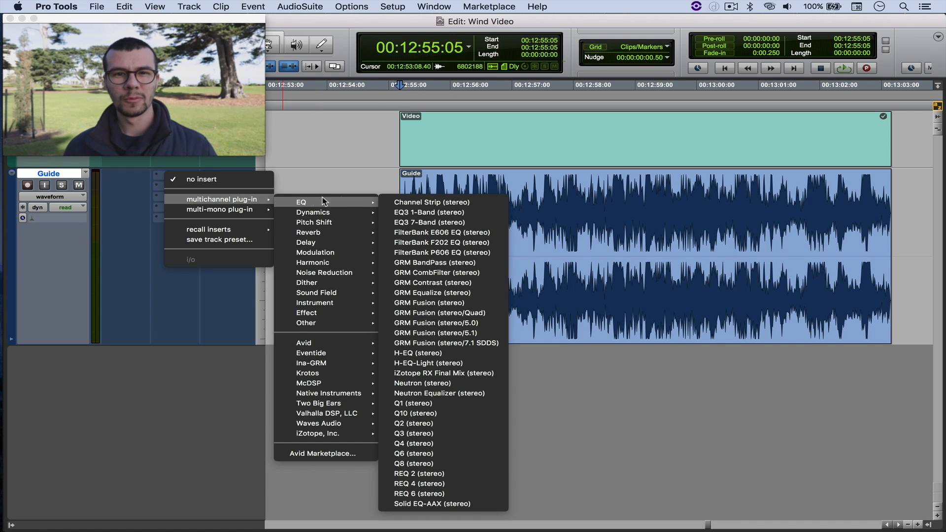
left_click(418, 222)
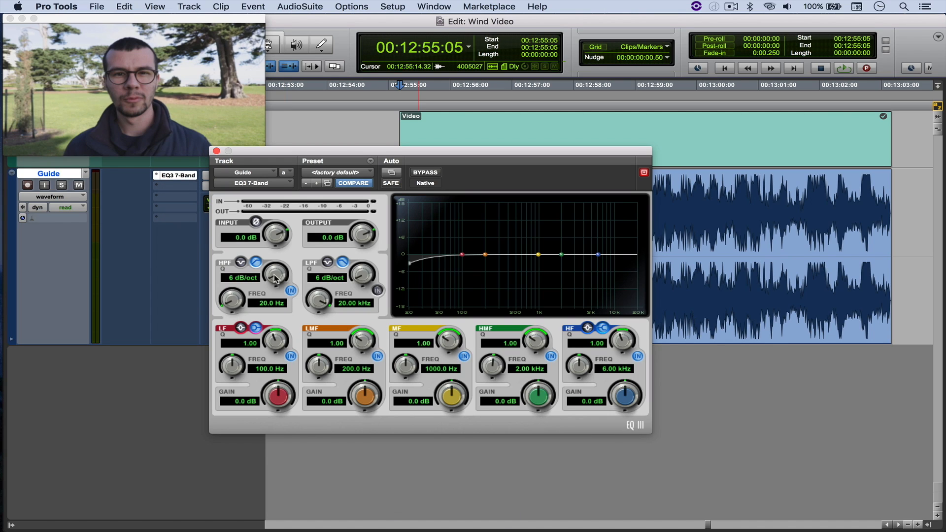
left_click_drag(274, 278, 279, 217)
left_click_drag(274, 272, 273, 252)
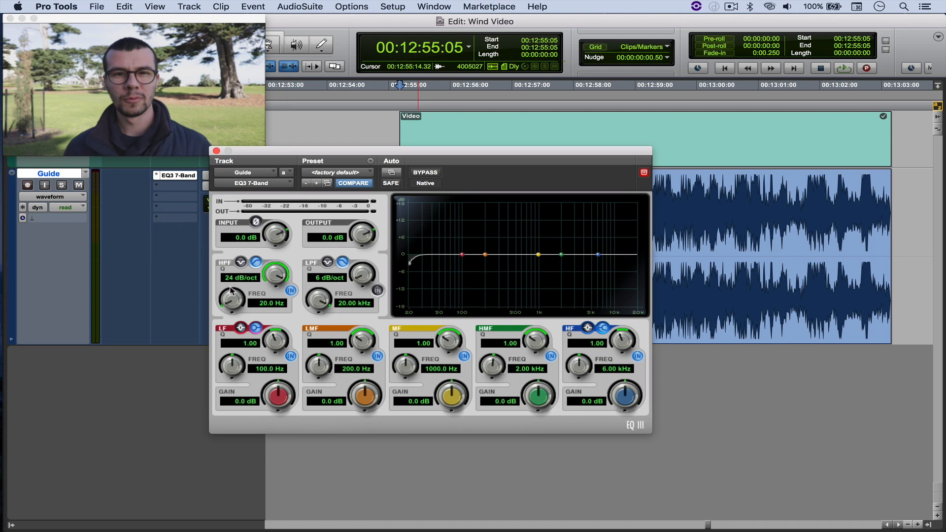
mouse_move(233, 291)
left_mouse_down()
mouse_move(233, 274)
mouse_move(231, 299)
left_mouse_up()
left_click_drag(316, 151, 329, 264)
left_click(387, 197)
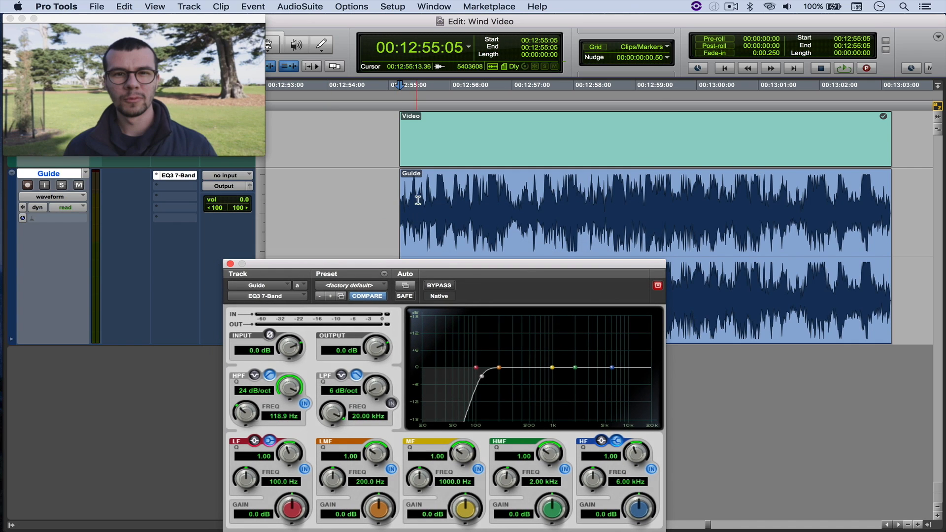
key("space")
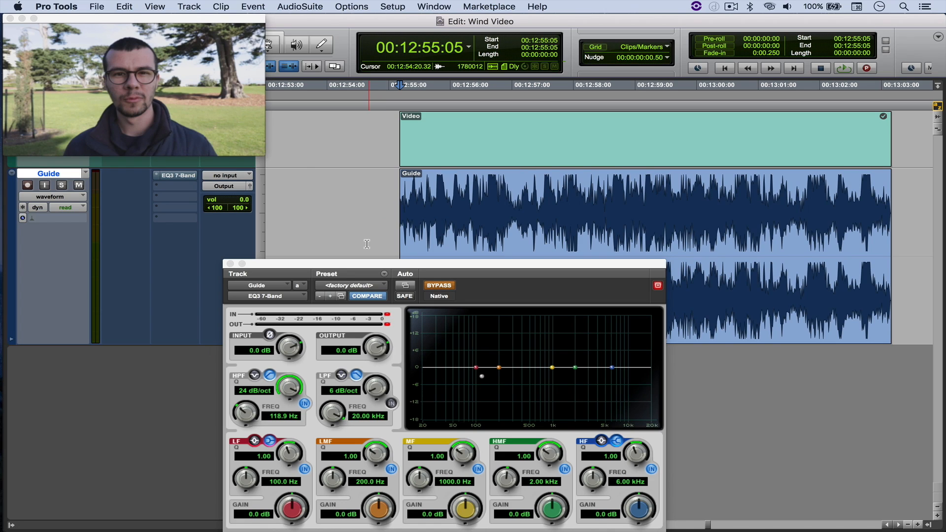
- Remove the EQ3 plug-in from the Guide track
left_click(158, 178)
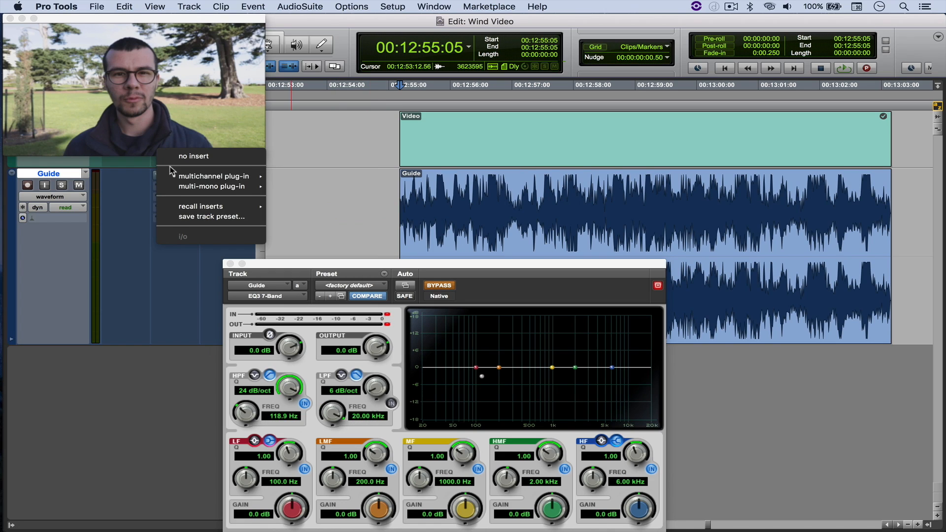
left_click(178, 153)
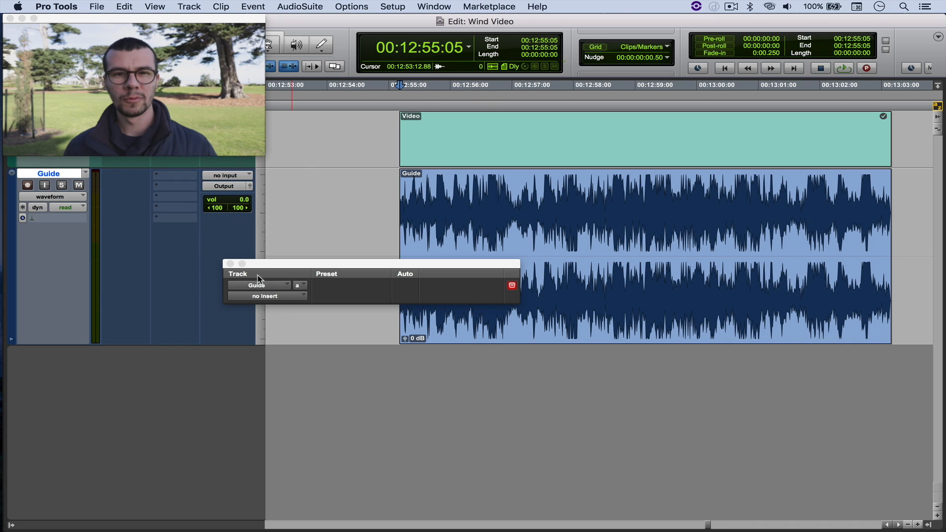
left_click(230, 263)
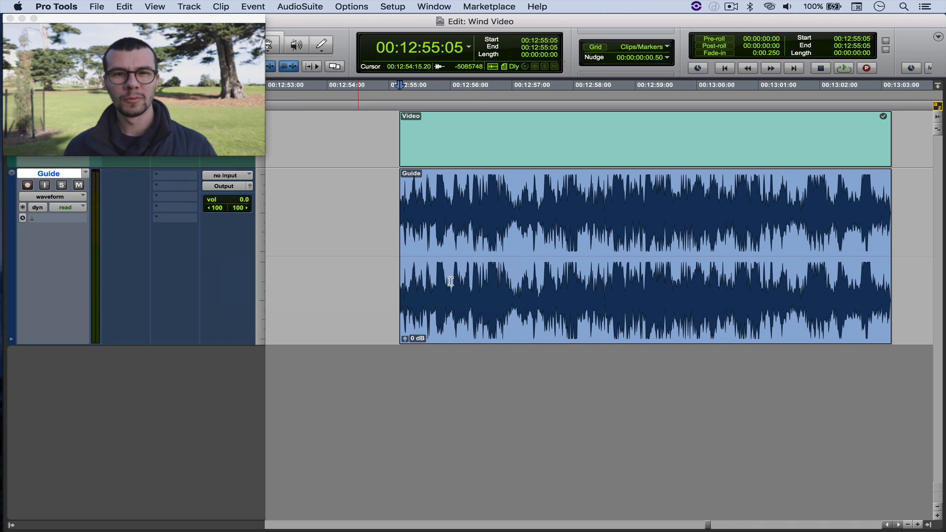
- Select the whole Guide clip and send it via AudioSuite RX 6 Connect in Repair mode
double_click(420, 259)
left_click(313, 7)
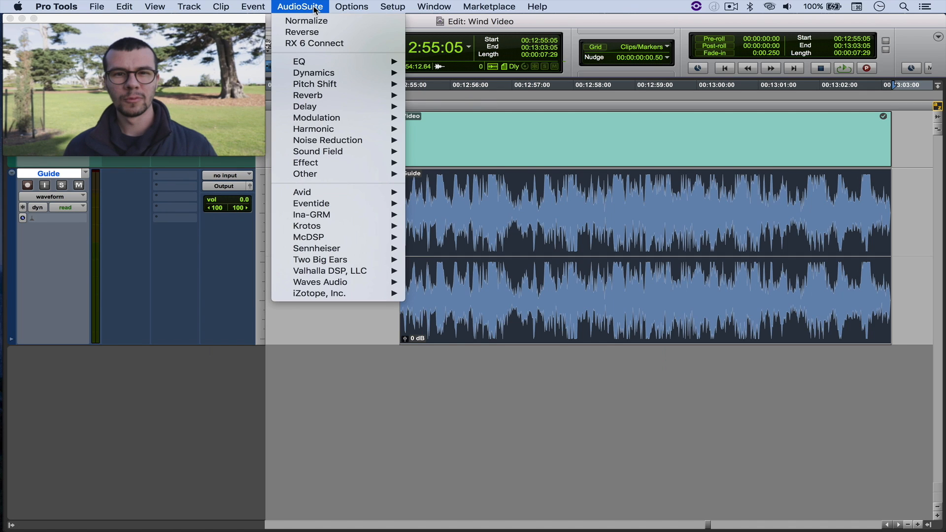
left_click(314, 44)
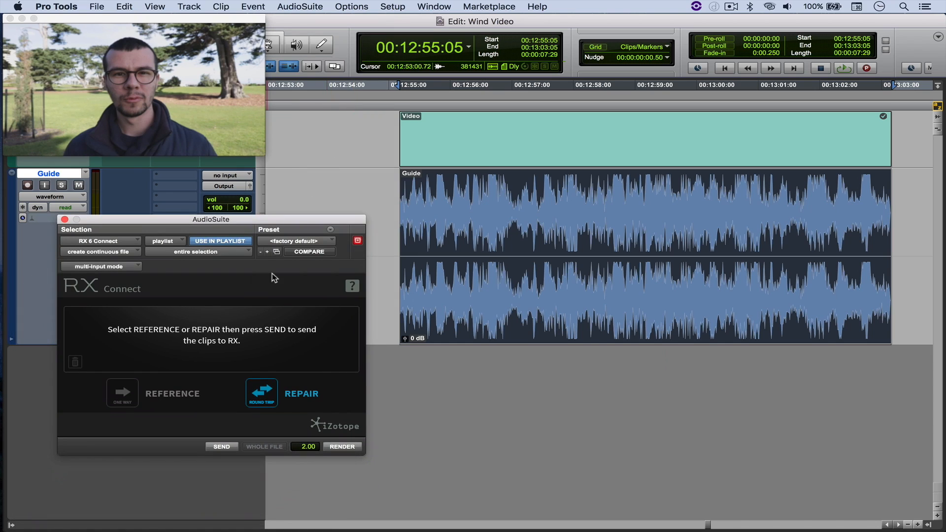
left_click(222, 446)
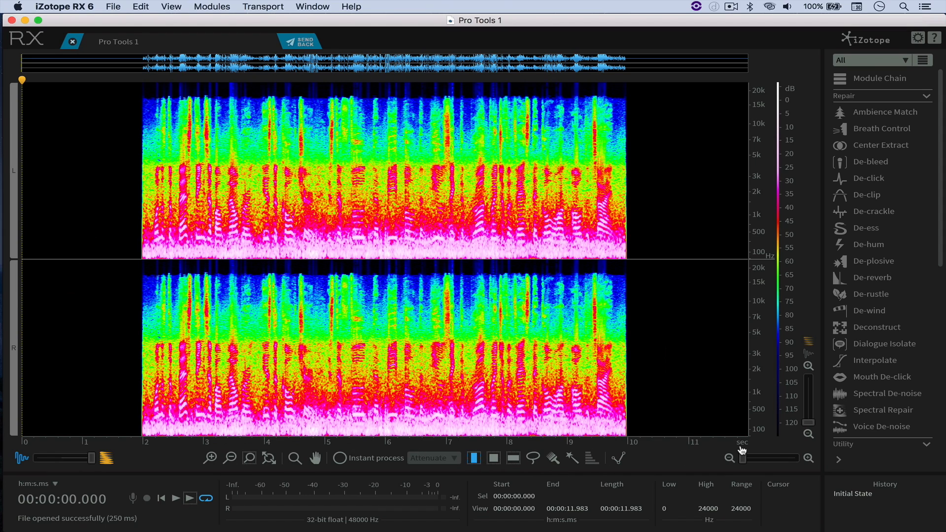
- Zoom to about 6.3–10.3 s and place the playhead at 9.557 s on the low-frequency wind burst
scroll(600, 232, "up", 3)
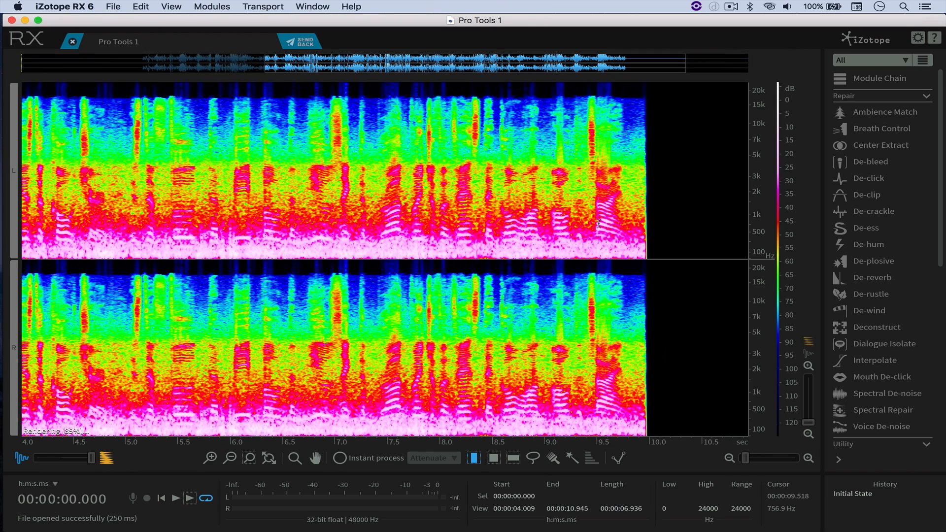
scroll(598, 225, "up", 3)
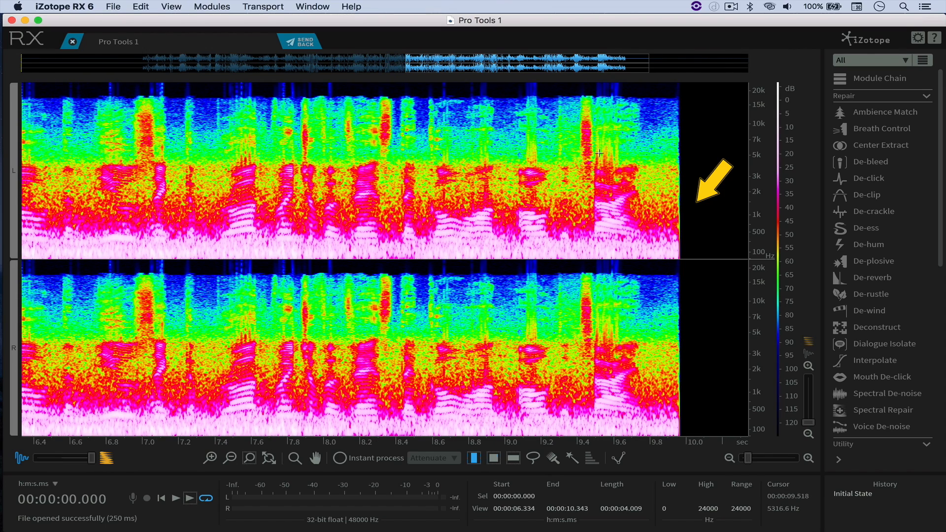
key("r")
left_click_drag(591, 151, 678, 251)
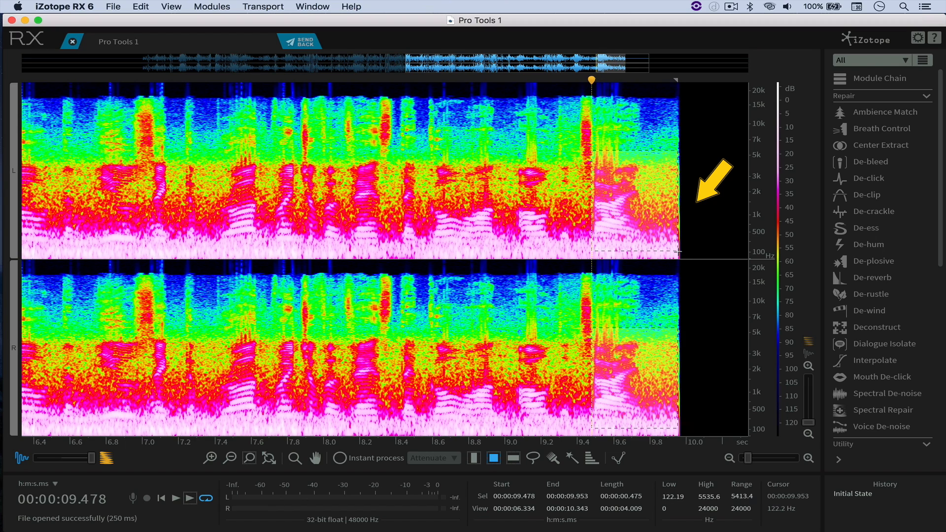
left_click(654, 201)
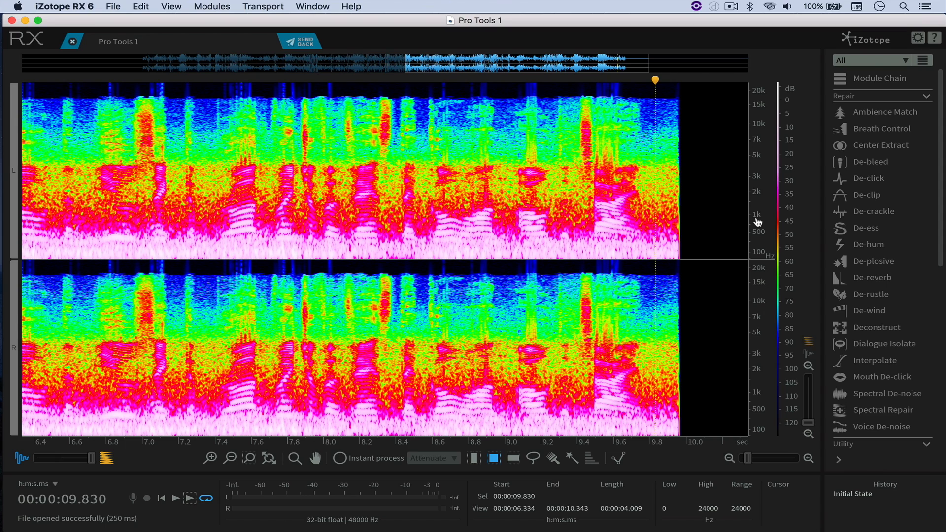
left_click(606, 233)
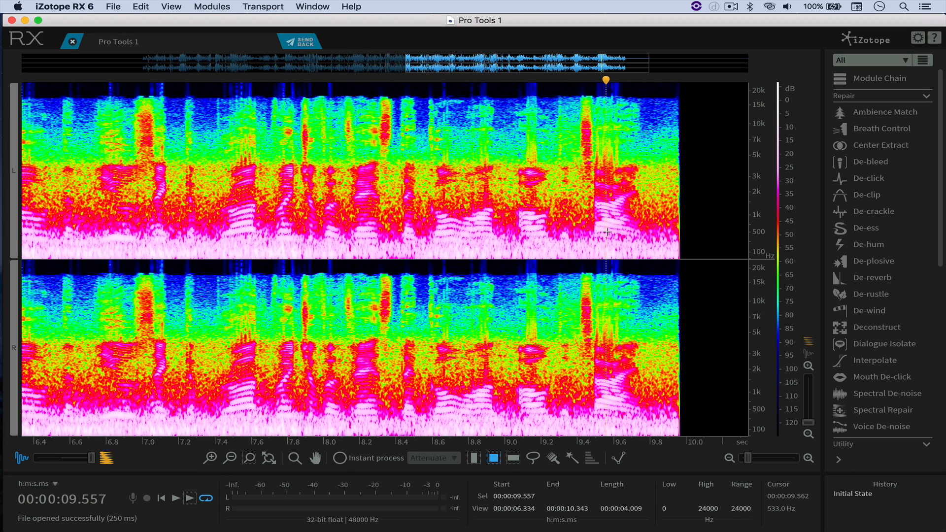
left_click(171, 7)
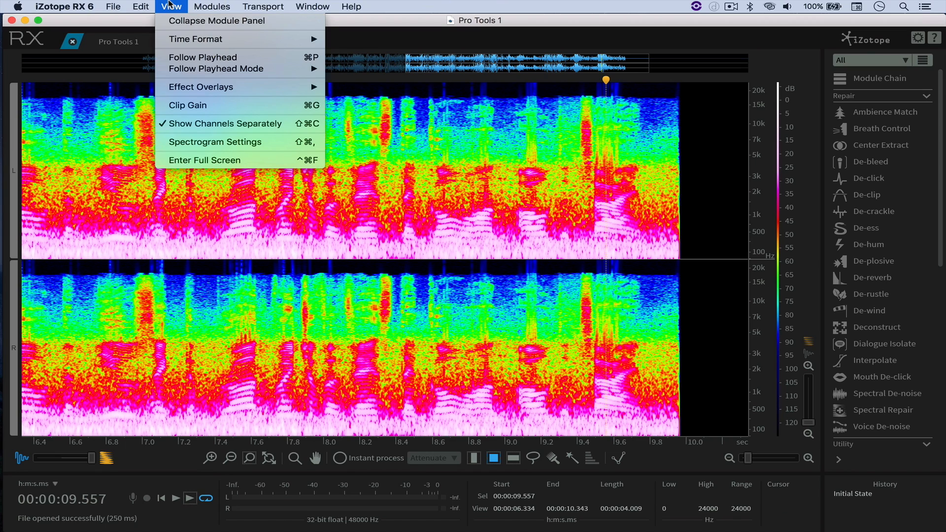
- Try the Cyan to orange colour map, keep Multicolor 2, and zoom out to the 0–11.98 s clip
left_click(203, 141)
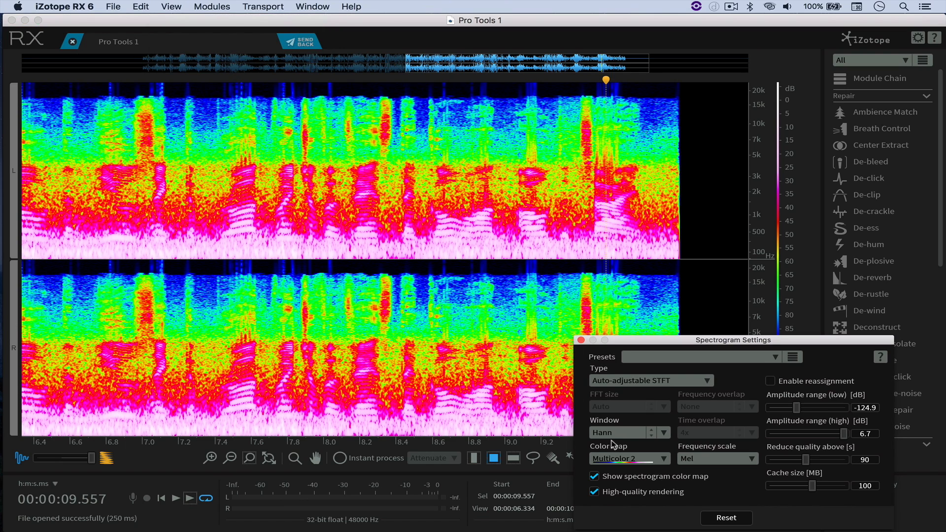
left_click(617, 457)
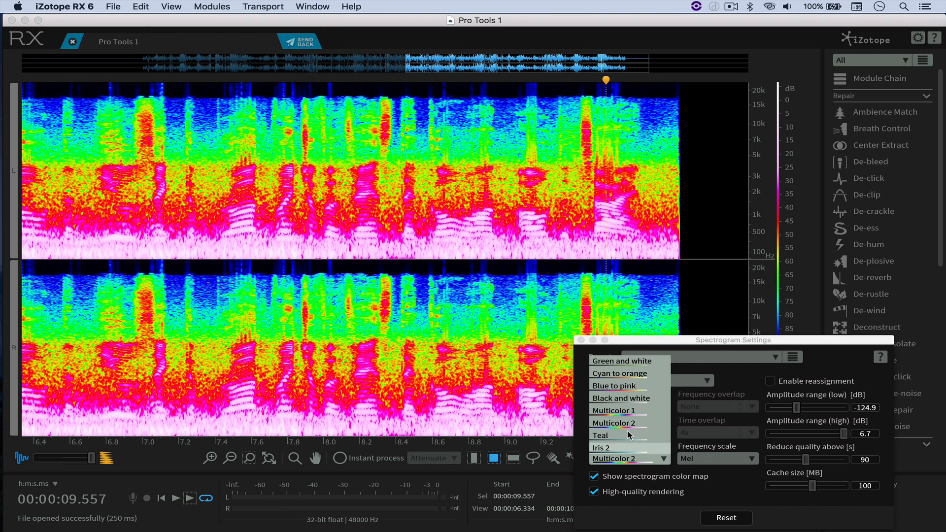
left_click(621, 377)
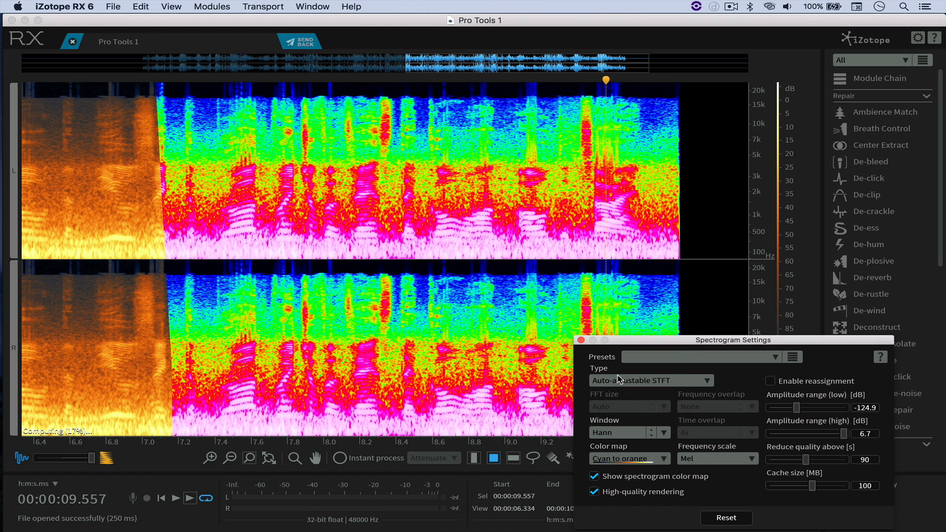
left_click(619, 459)
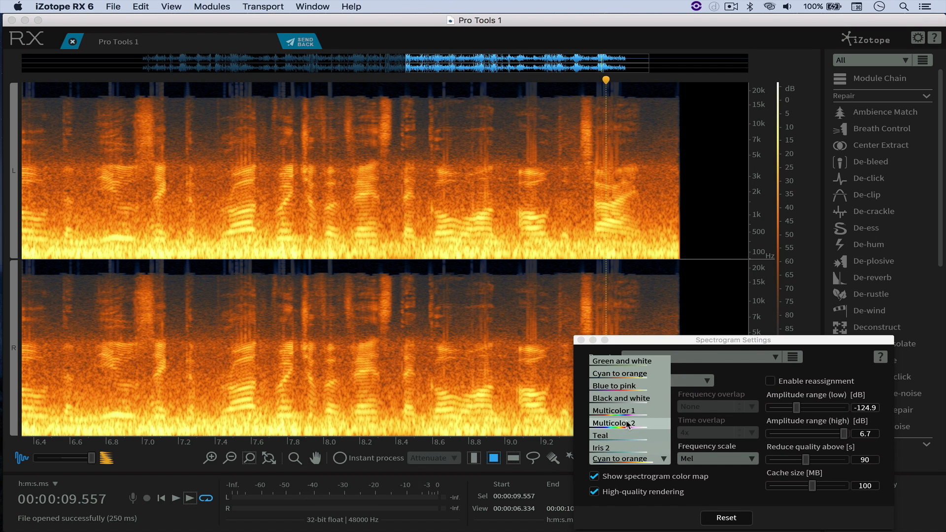
left_click(626, 425)
left_click(581, 340)
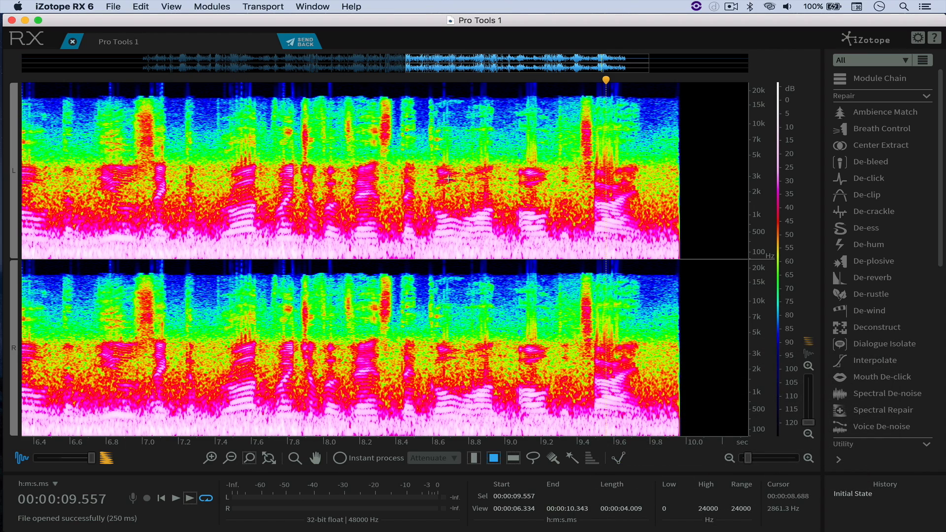
scroll(282, 74, "down", 8)
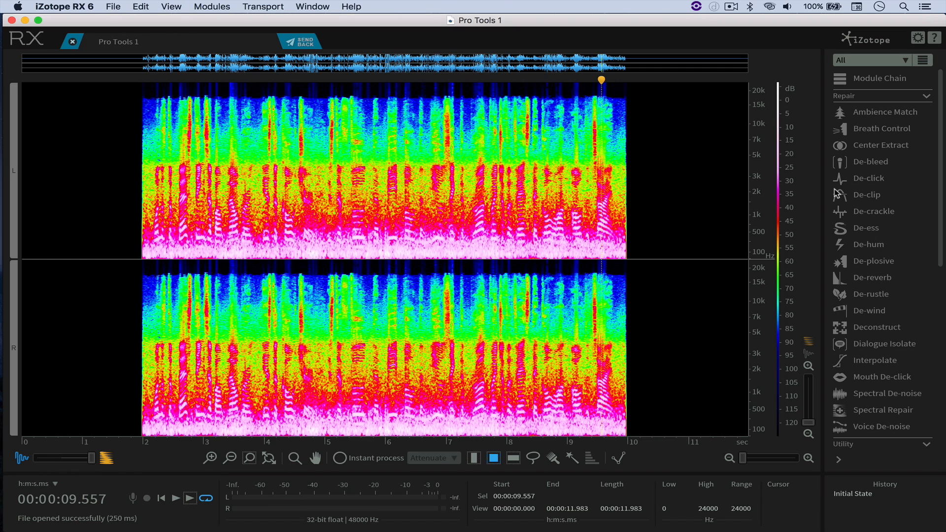
- Apply De-clip at a -3.3 dB threshold to the 2–10 s dialogue and play it back
left_click(868, 196)
left_click(167, 198)
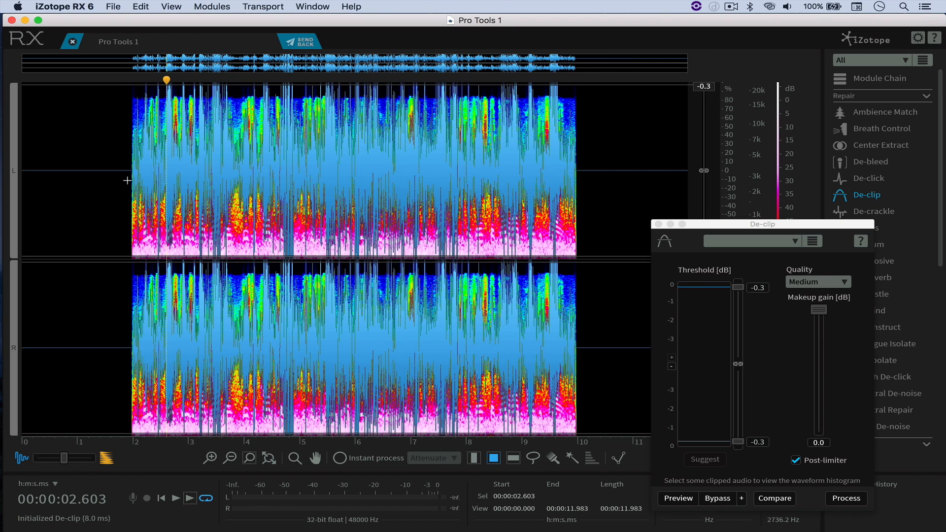
key("r")
left_click_drag(132, 179, 577, 180)
left_click(737, 288)
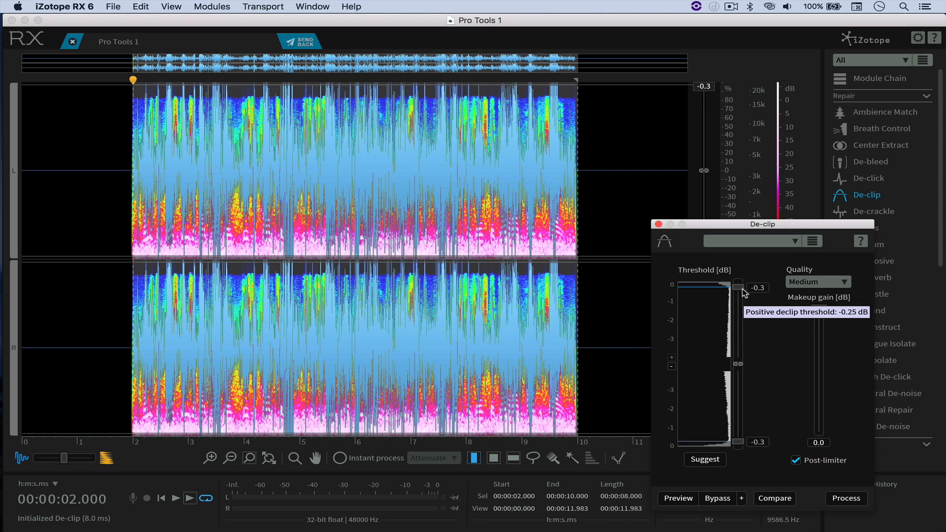
left_click_drag(738, 286, 744, 349)
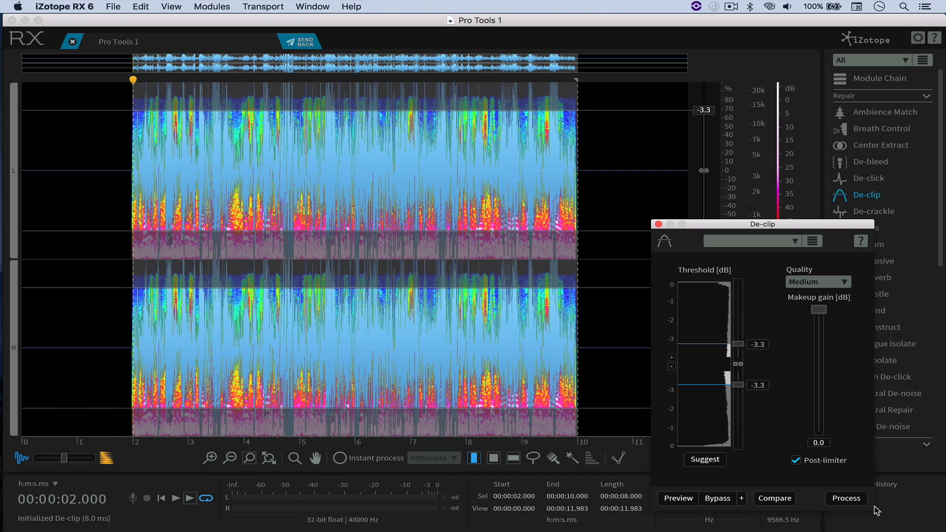
left_click(846, 499)
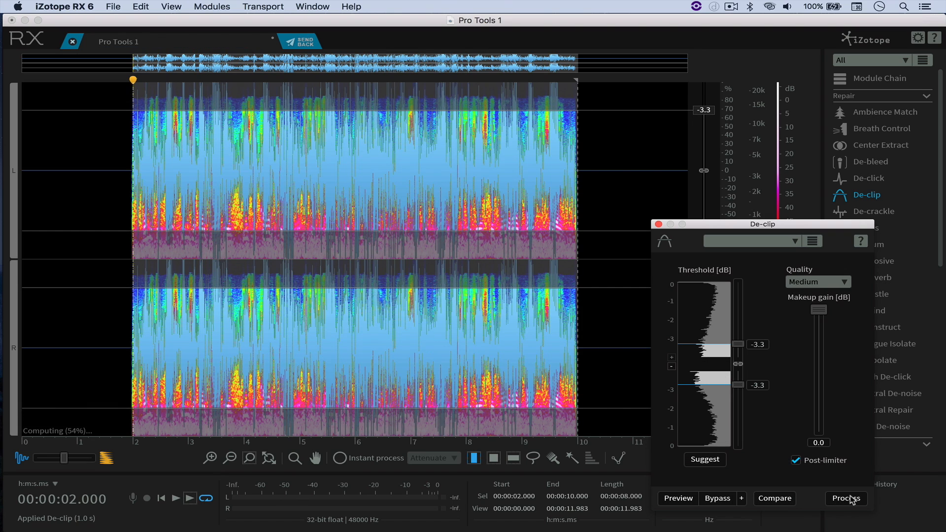
key("space")
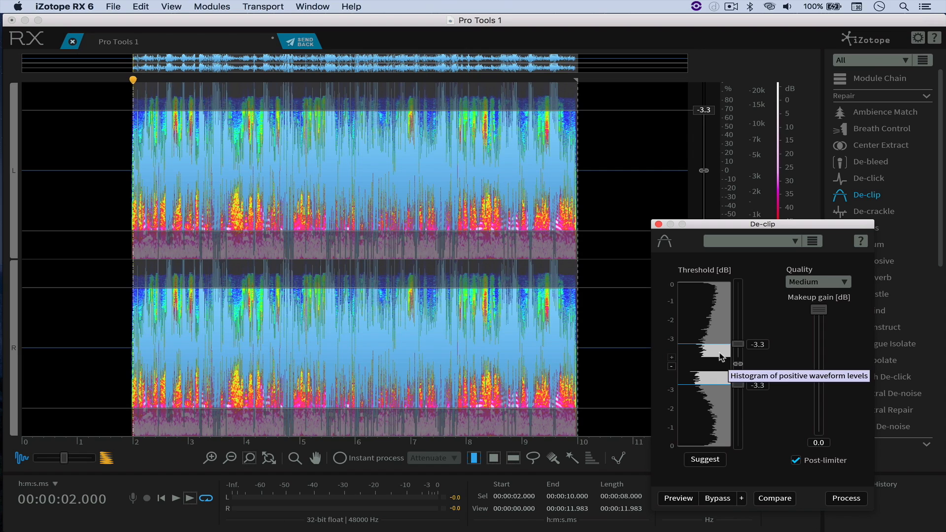
- Compare Initial State against De-clip in History while listening from 2.2 s, ending on De-clip
mouse_move(740, 346)
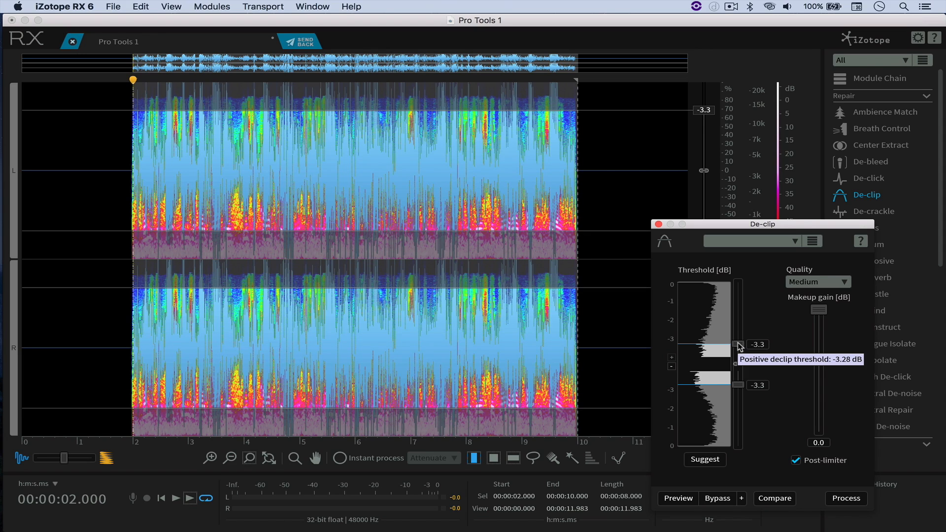
left_click(658, 224)
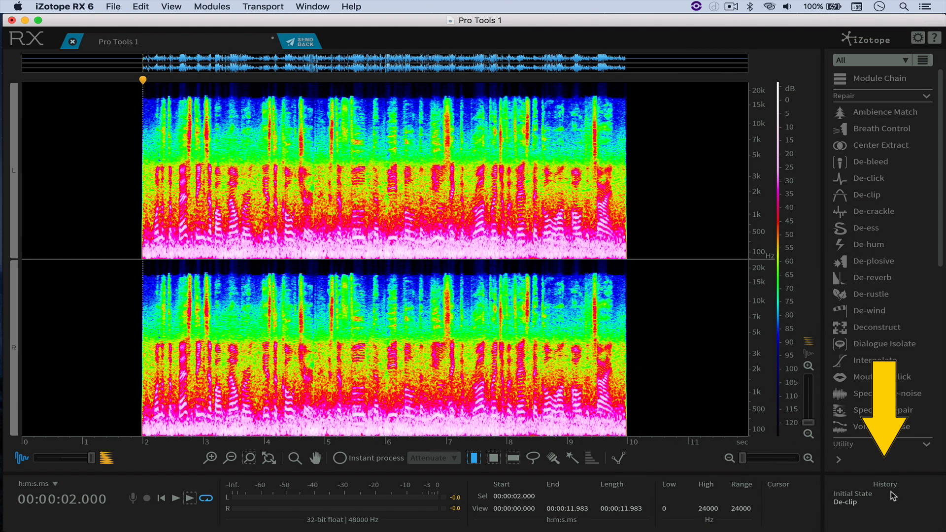
left_click(853, 499)
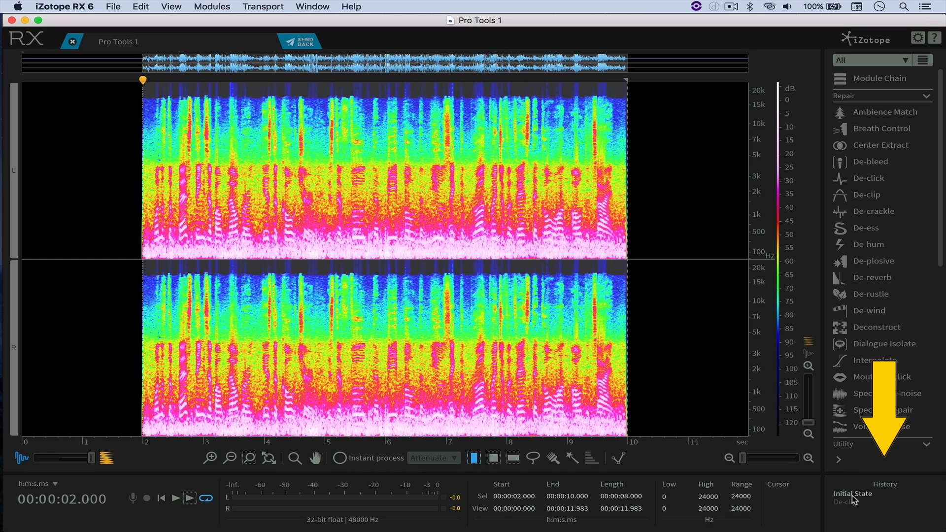
left_click(851, 500)
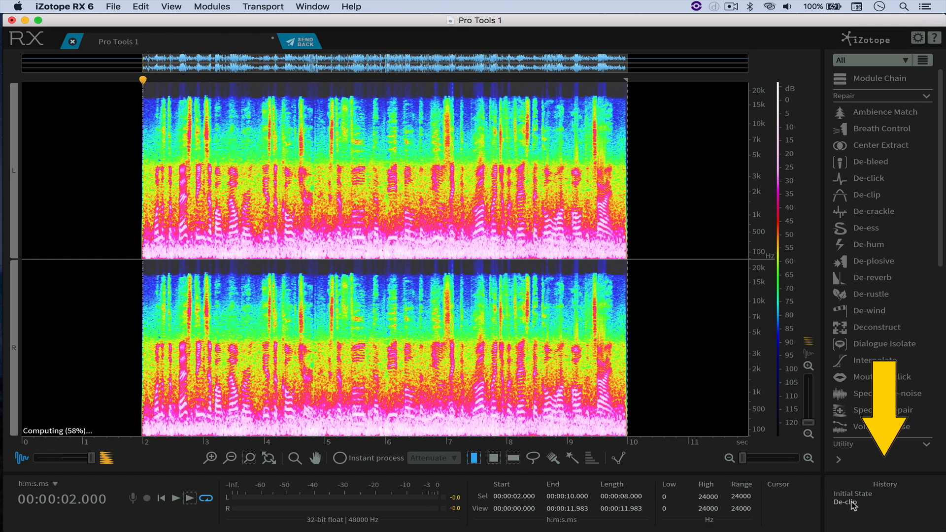
left_click(851, 496)
left_click(186, 147)
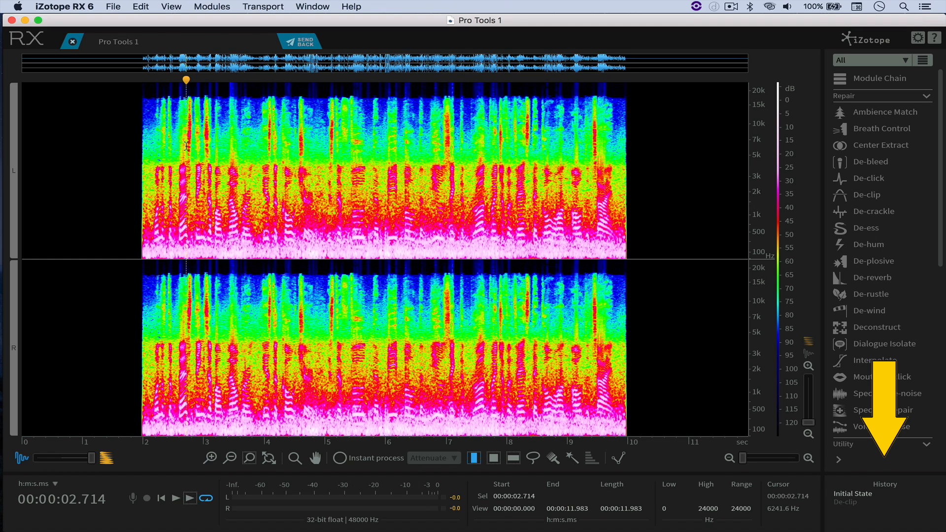
left_click(156, 136)
key("space")
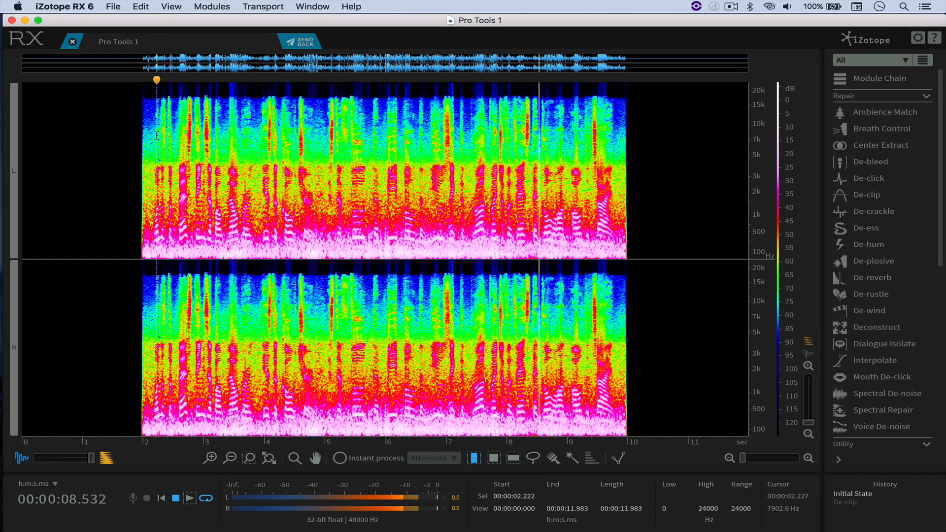
key("space")
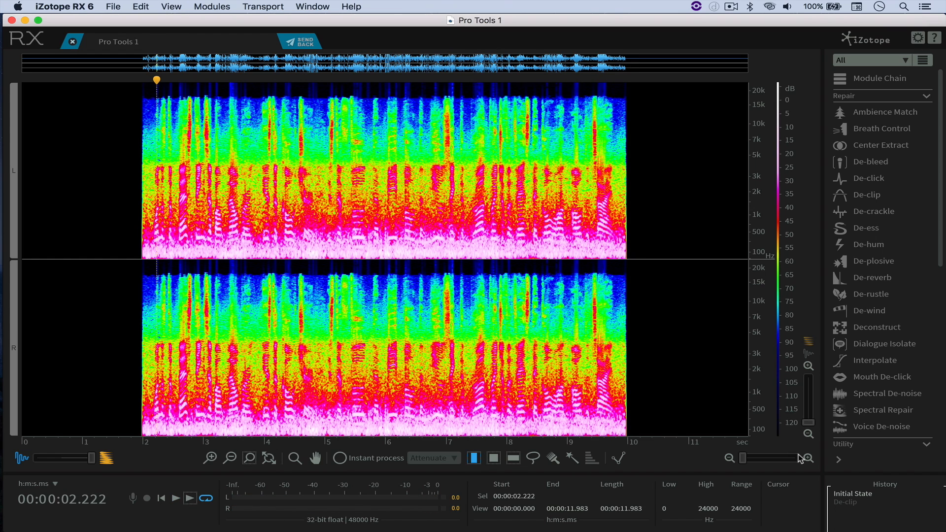
left_click(848, 502)
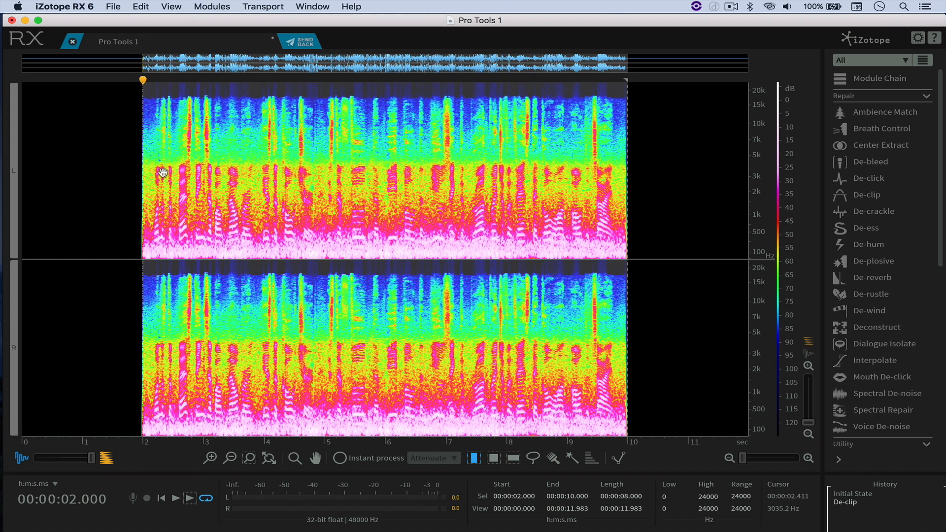
key("space")
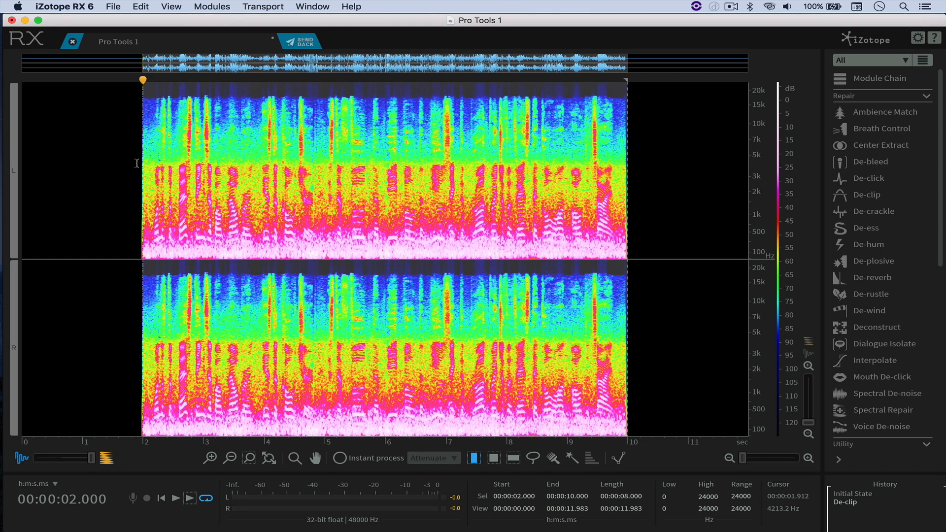
- Preview and apply a 24 dB/oct high-pass EQ at about 111 Hz to the 2–10 s selection
scroll(868, 379, "down", 5)
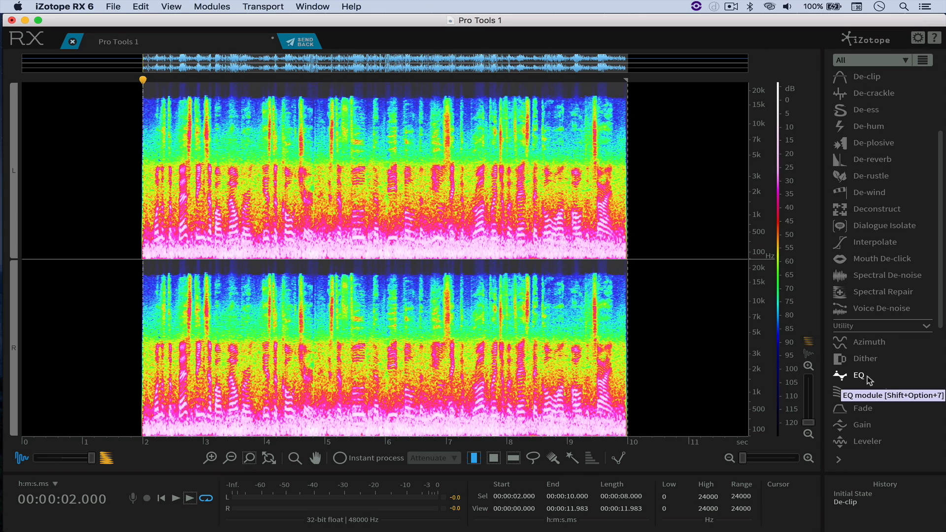
left_click(867, 378)
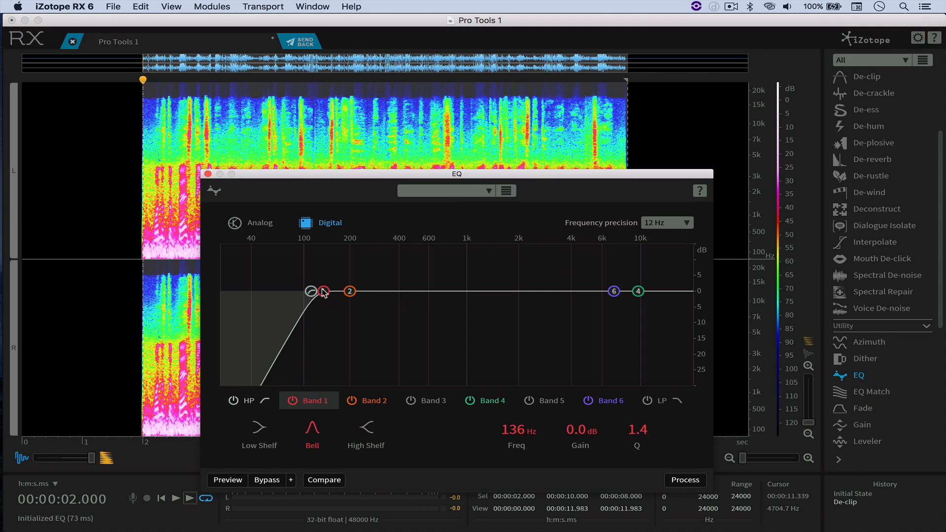
left_click_drag(311, 292, 311, 291)
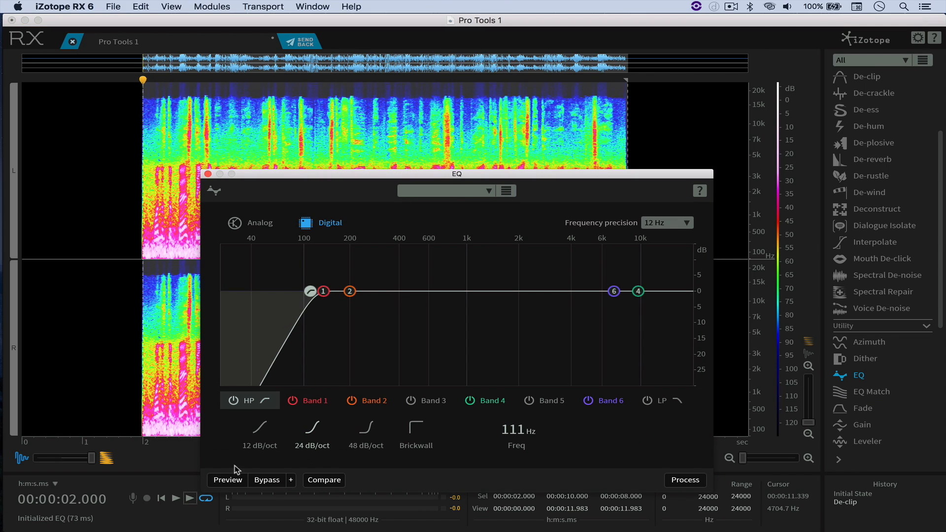
left_click(228, 480)
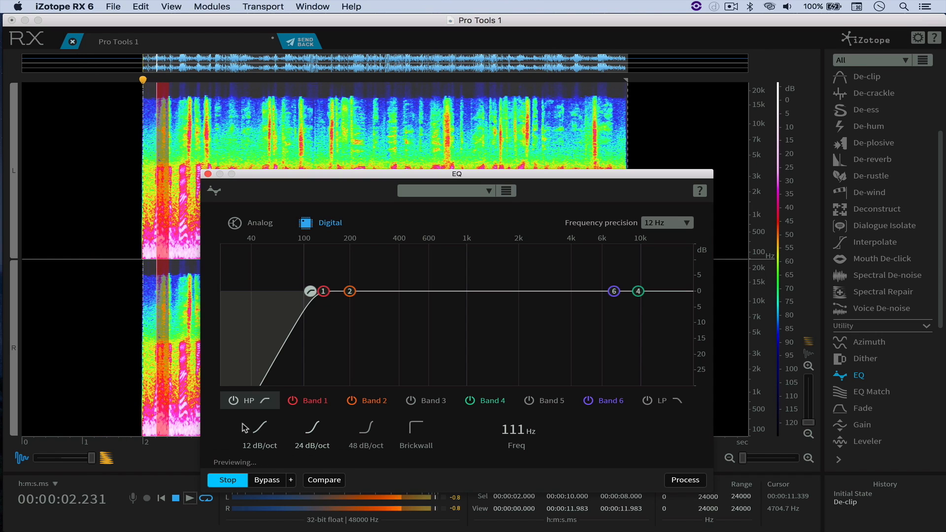
mouse_move(310, 291)
left_mouse_down()
mouse_move(320, 293)
mouse_move(310, 295)
left_mouse_up()
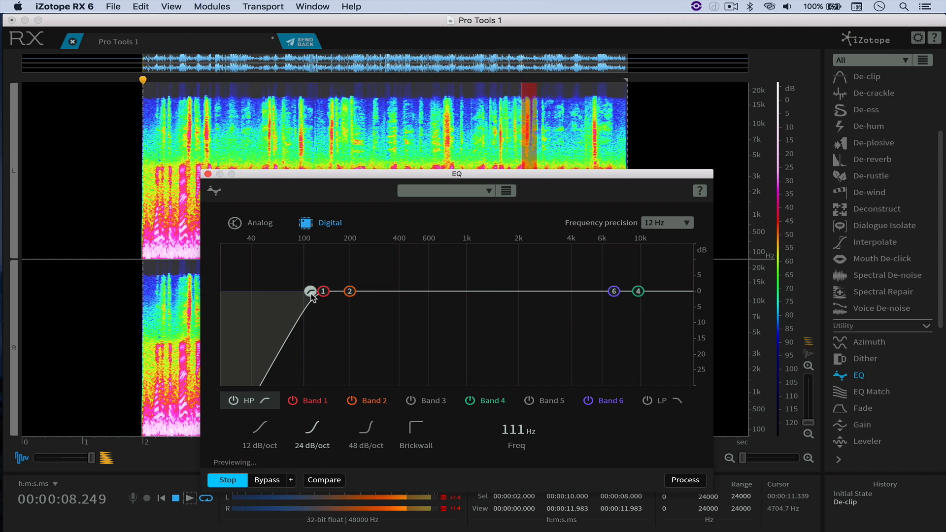
left_click(684, 480)
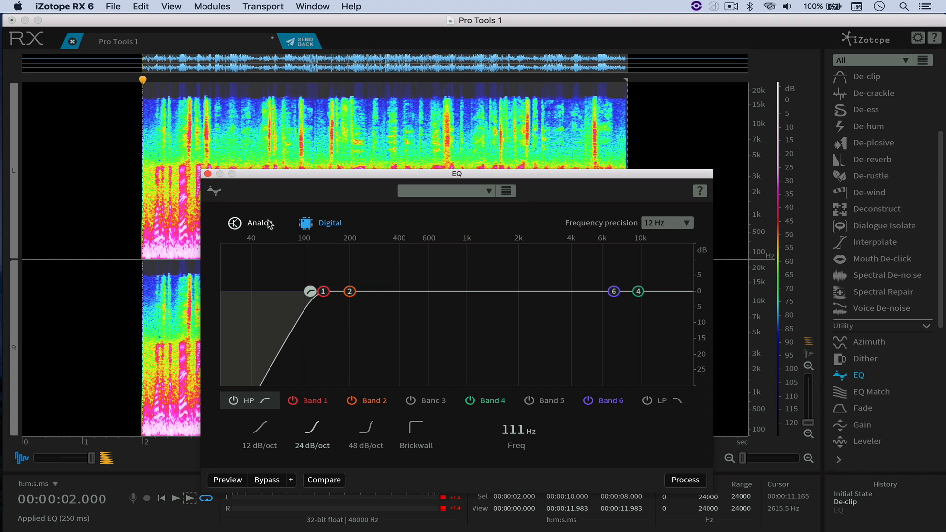
left_click(208, 174)
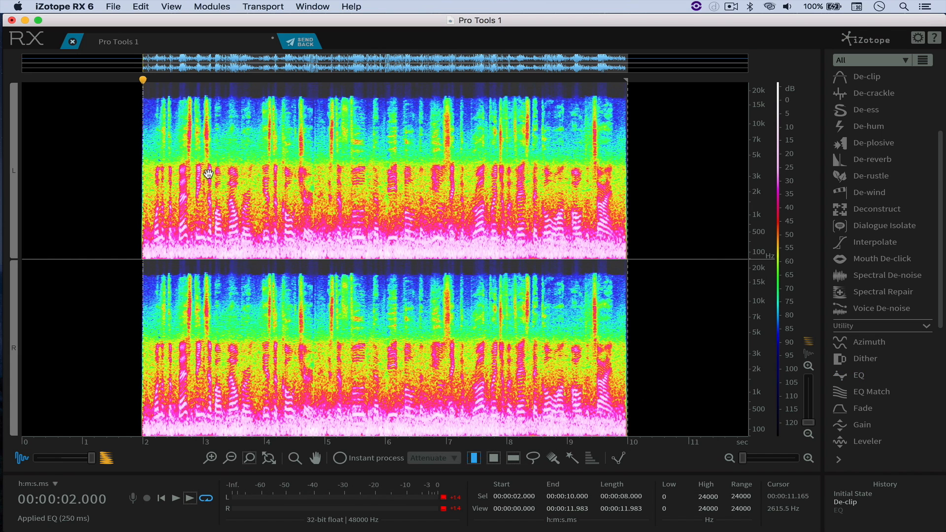
- Set the frequency ruler to the Extended Log scale and zoom in horizontally on the dialogue
right_click(756, 230)
mouse_move(770, 238)
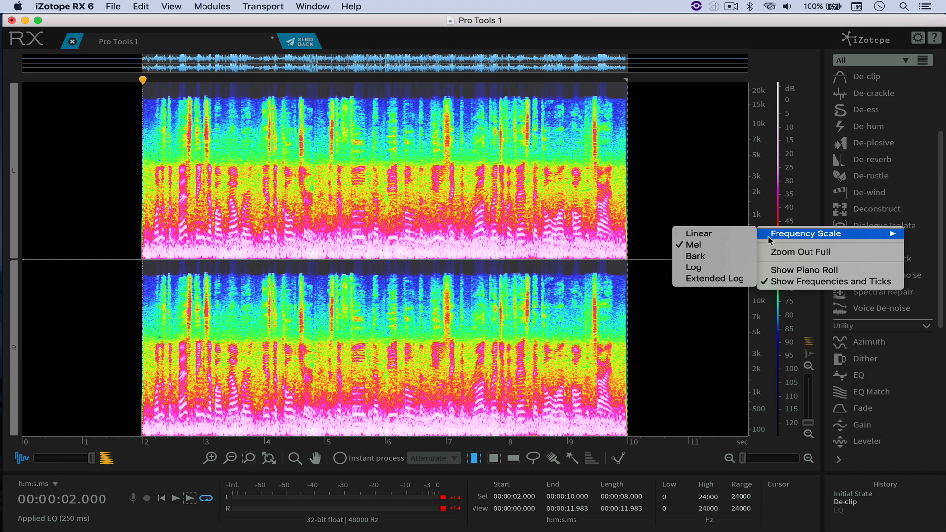
left_click(731, 279)
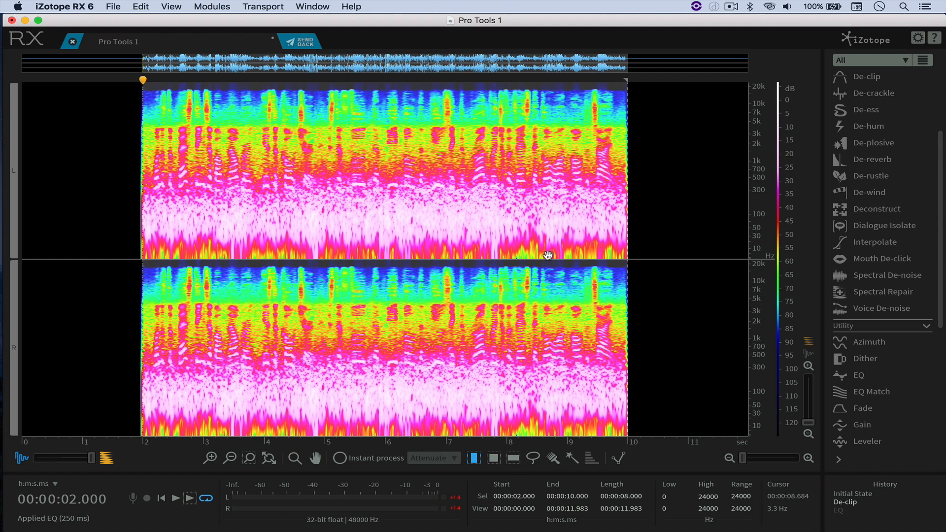
scroll(536, 238, "up", 2)
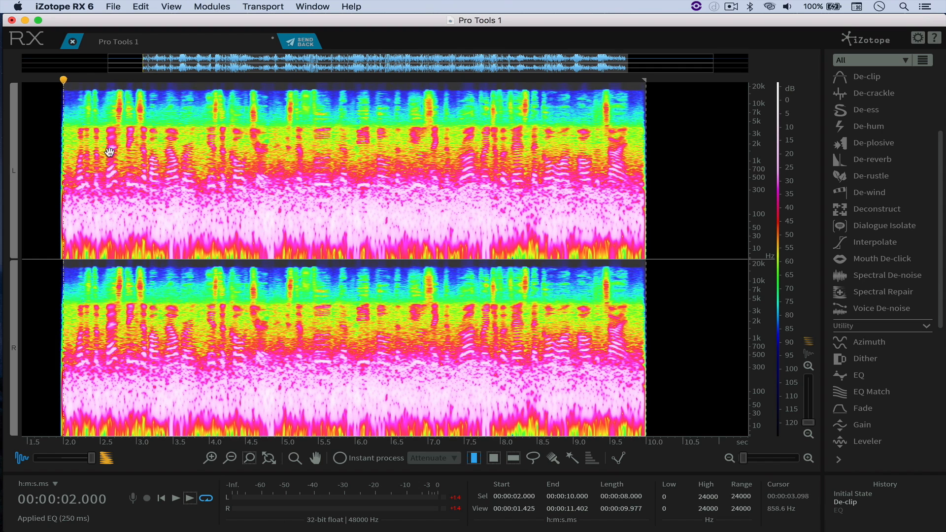
- Select 1.917–10.080 s and apply an EQ with the high-pass moved to 120 Hz
left_click_drag(57, 144, 651, 178)
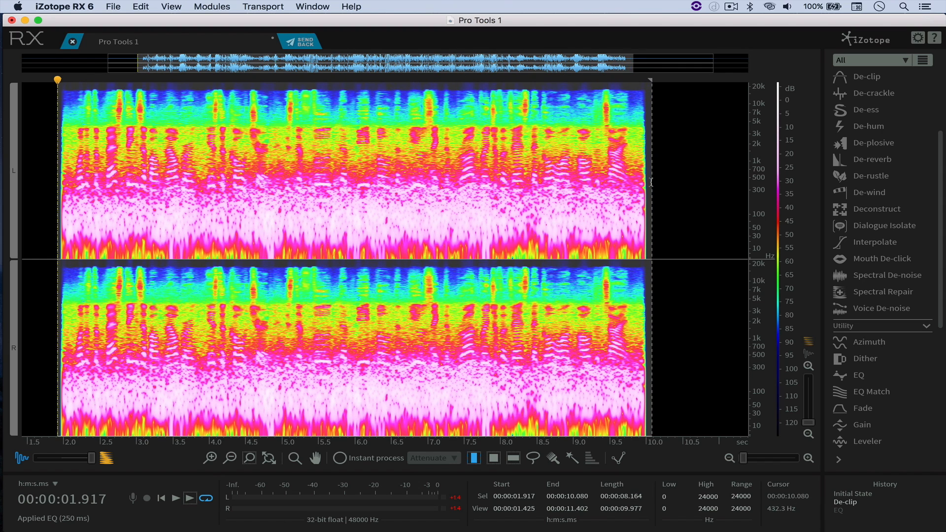
left_click(860, 376)
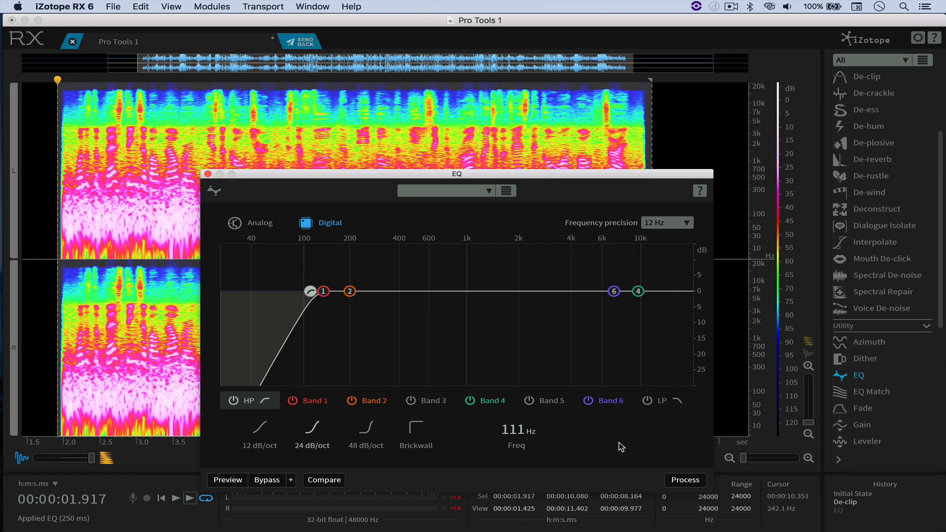
left_click_drag(306, 293, 312, 293)
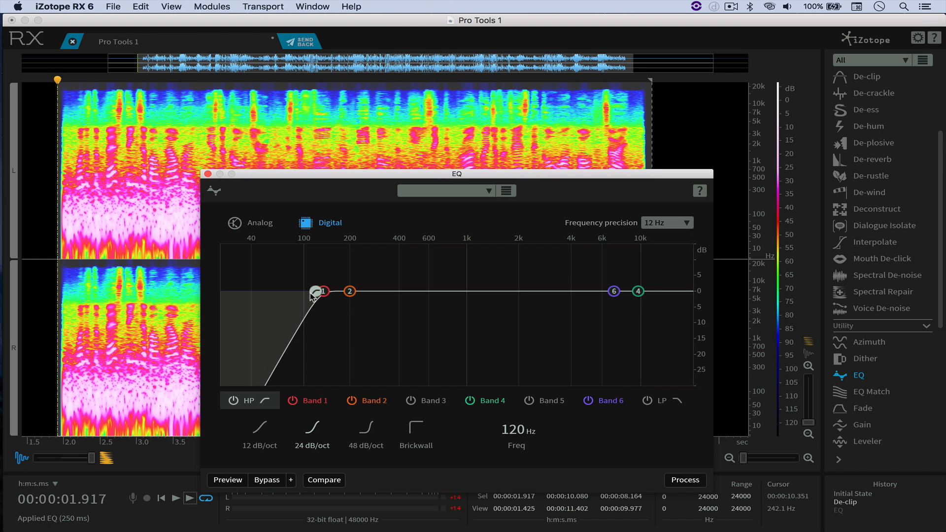
left_click(672, 481)
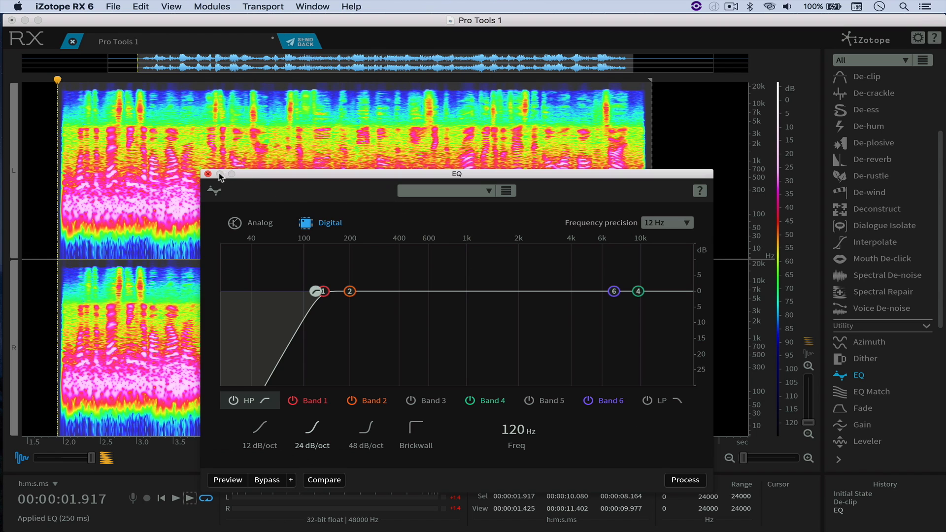
left_click(207, 173)
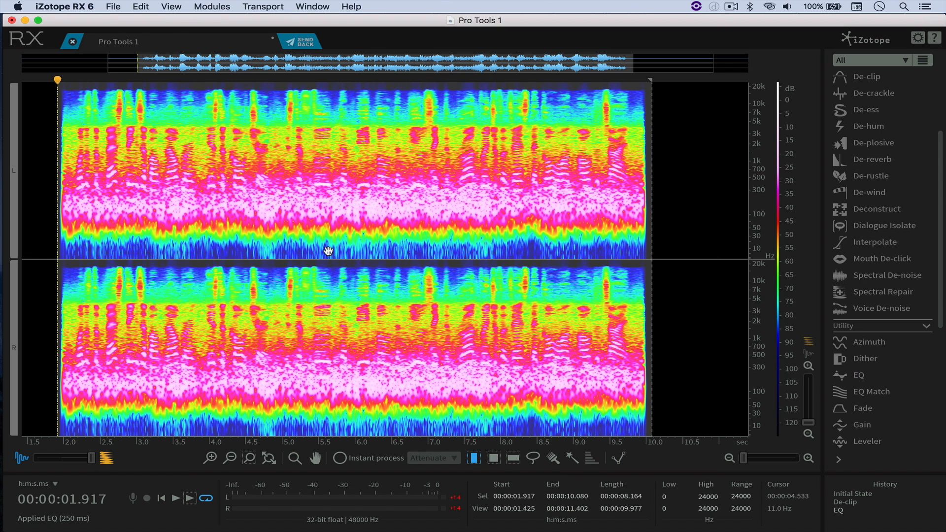
- Restore the EQ entry in History, play from 1.9 s, and select 8.841 s to the end
left_click(857, 502)
left_click(845, 511)
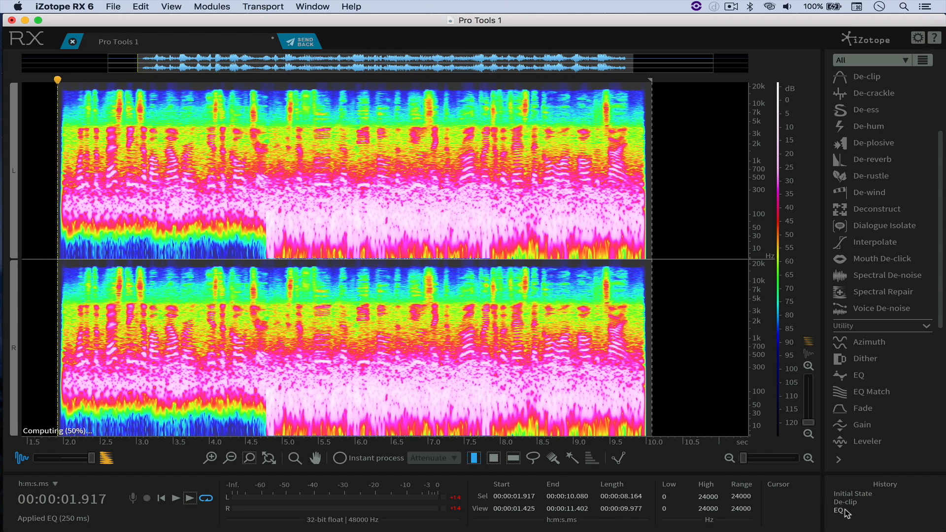
left_click(262, 148)
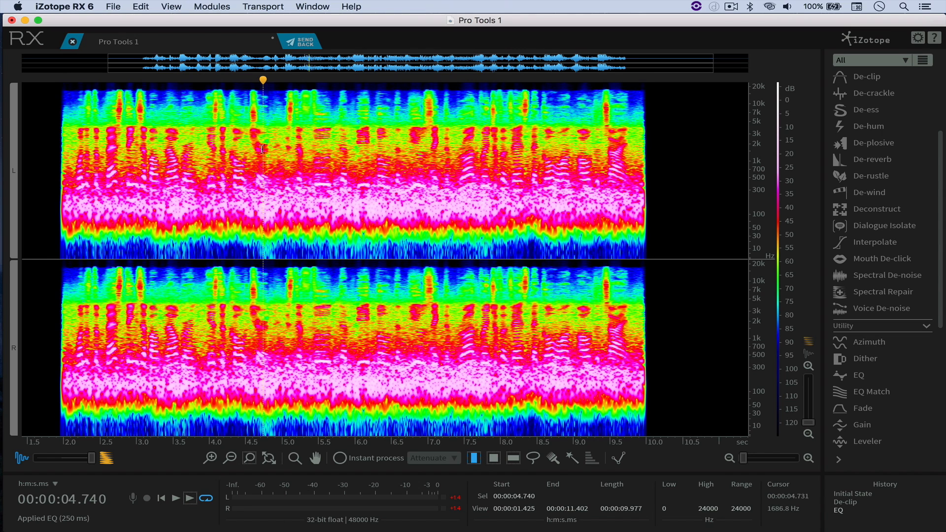
left_click(59, 141)
key("space")
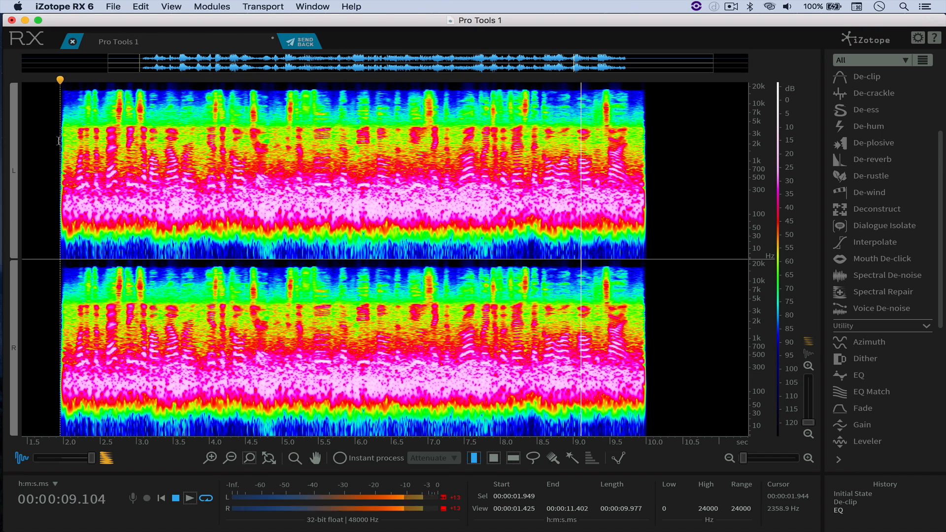
left_click_drag(562, 170, 653, 168)
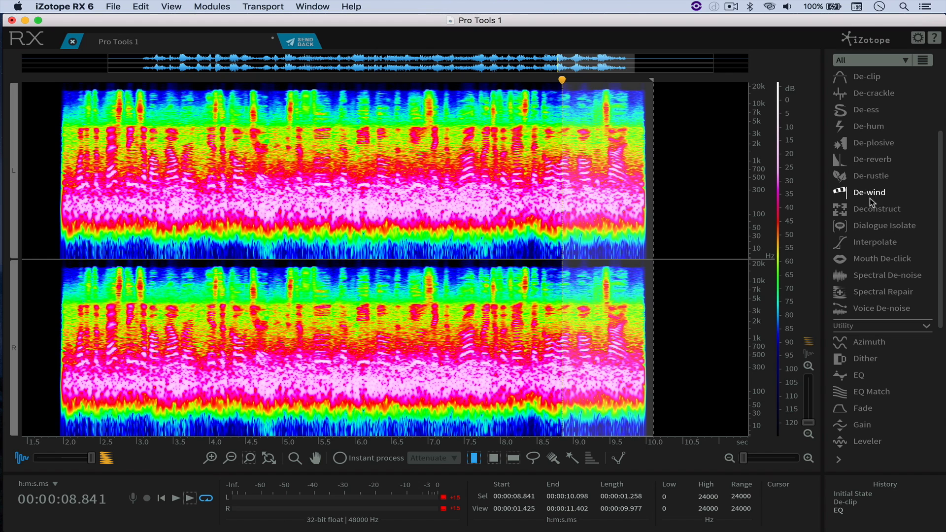
- Preview and apply De-clip to the final section, then play back the repaired tail from 8.3 s
scroll(870, 192, "up", 3)
left_click(870, 172)
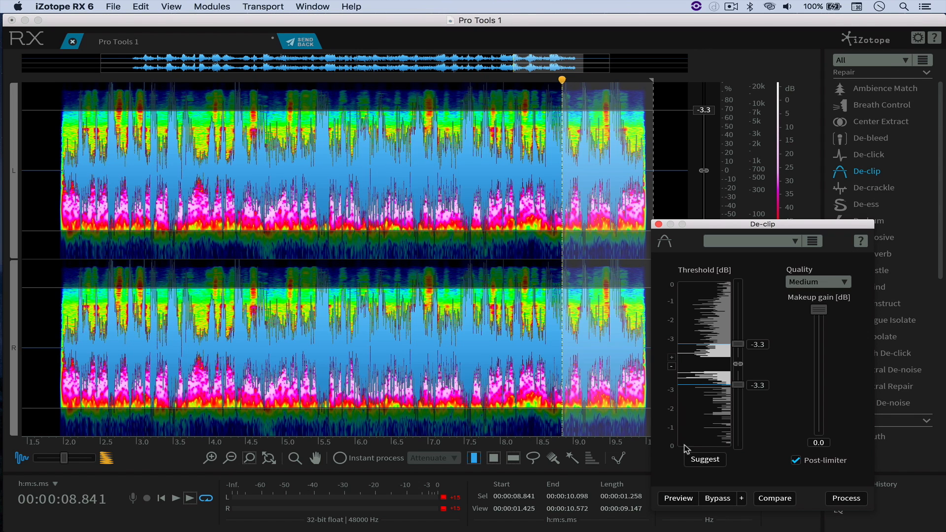
left_click(677, 498)
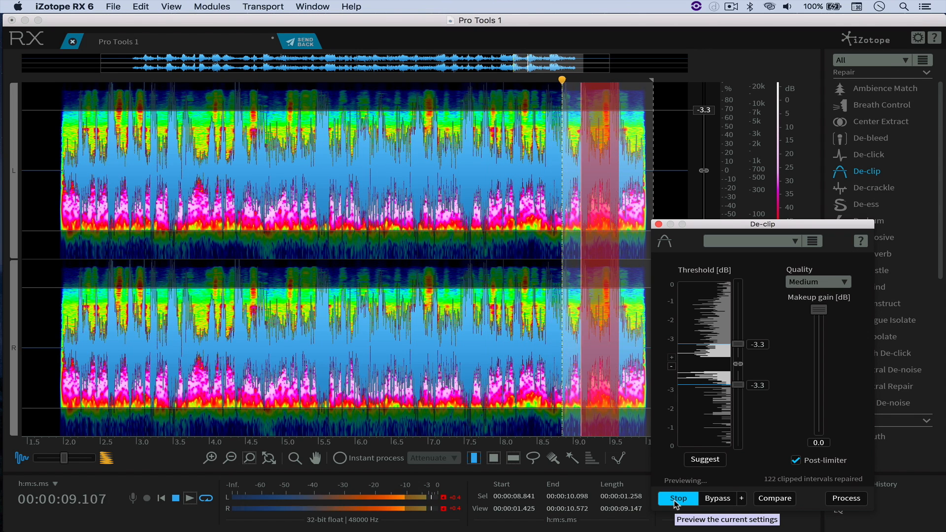
left_click(847, 498)
left_click(502, 183)
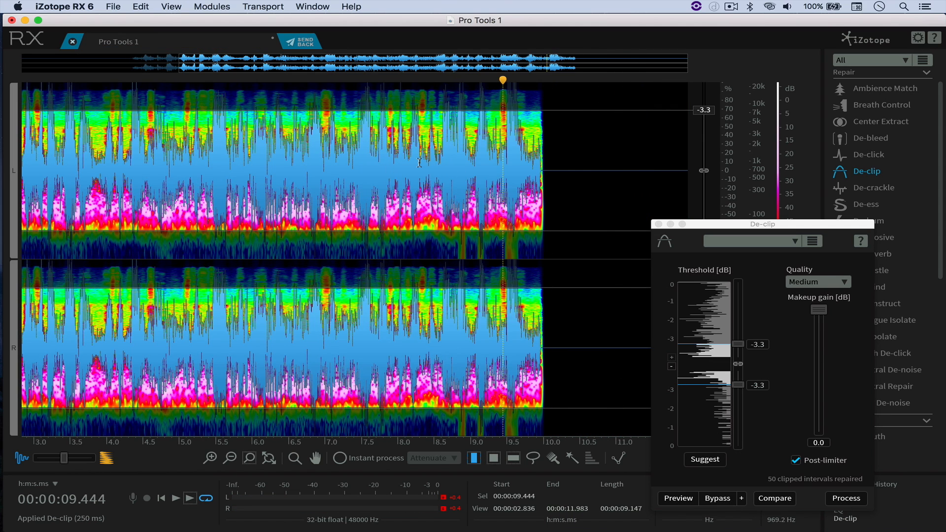
left_click(419, 163)
key("space")
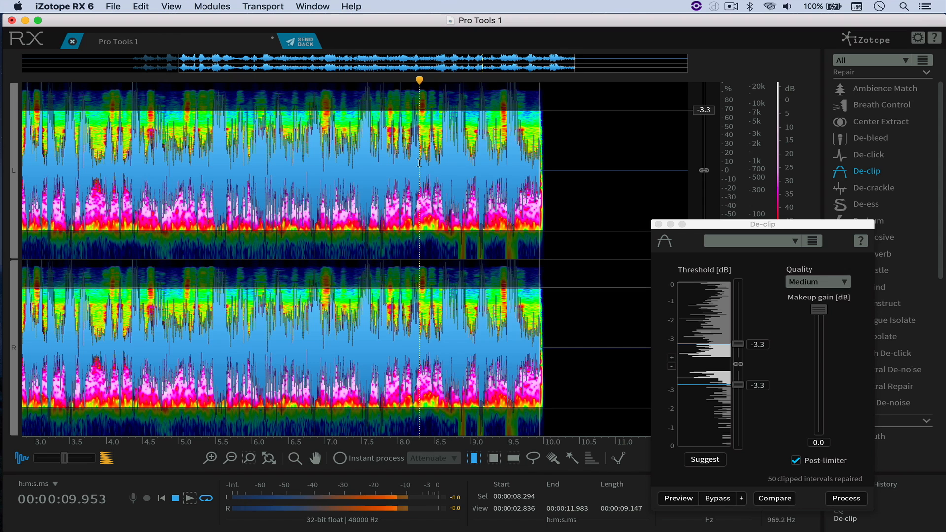
- Apply the 120 Hz high-pass EQ to the tail from 8.63 s to the end
left_click(659, 215)
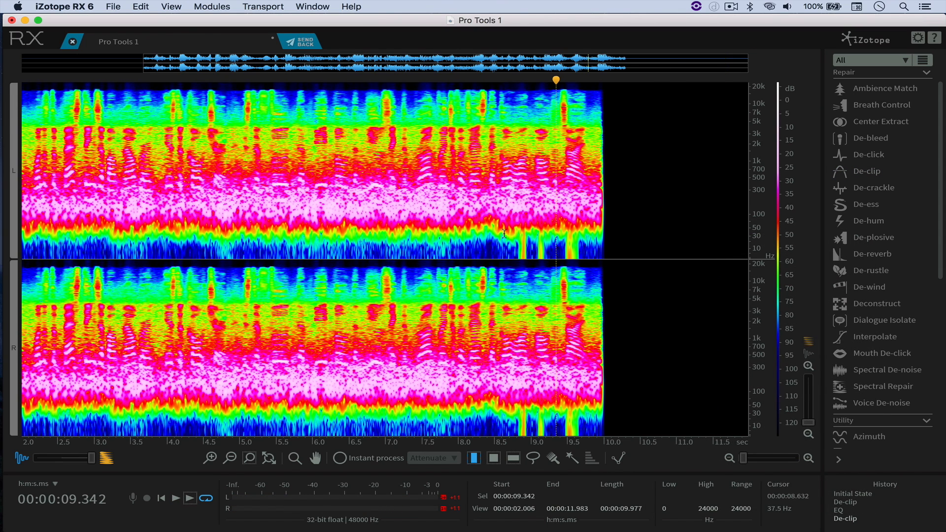
left_click_drag(503, 233, 608, 236)
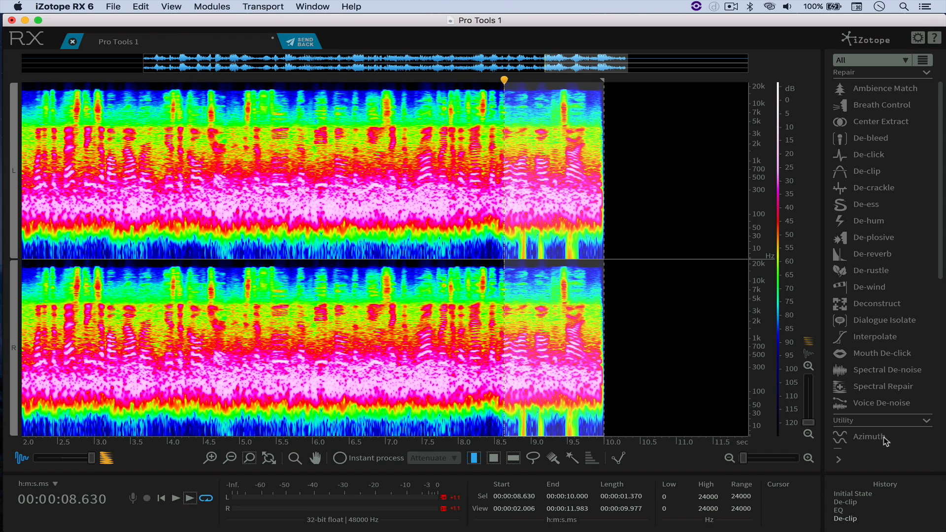
scroll(883, 396, "down", 3)
left_click(865, 399)
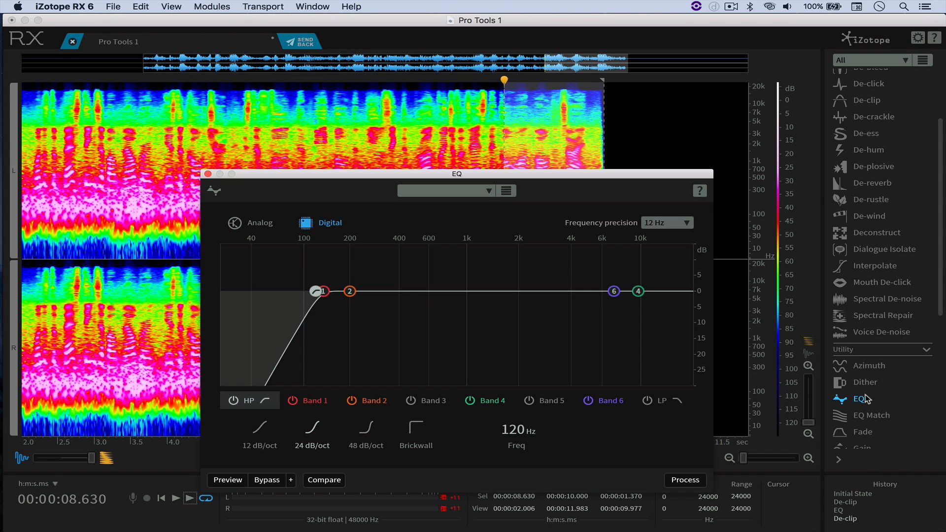
left_click(685, 480)
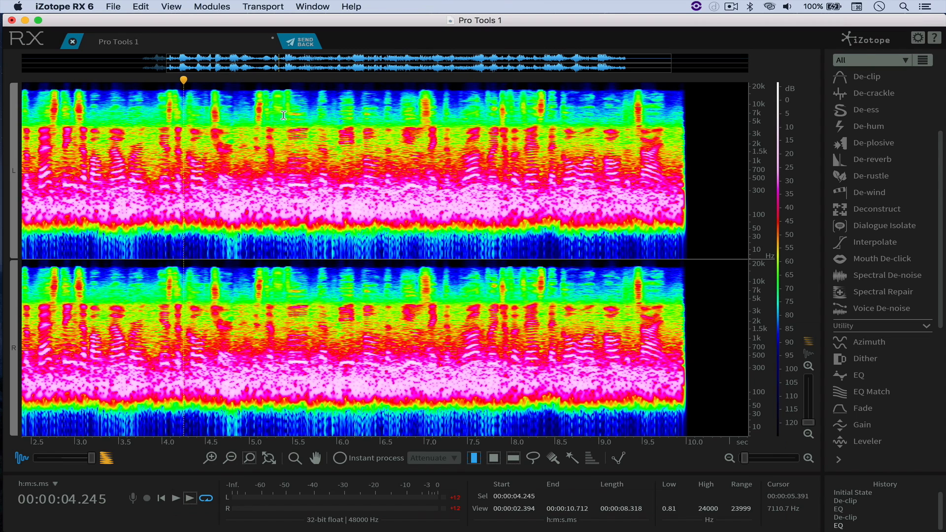
- Listen from 1.9 s, zoom in around 4.8 s, and set the frequency scale to Mel
key("space")
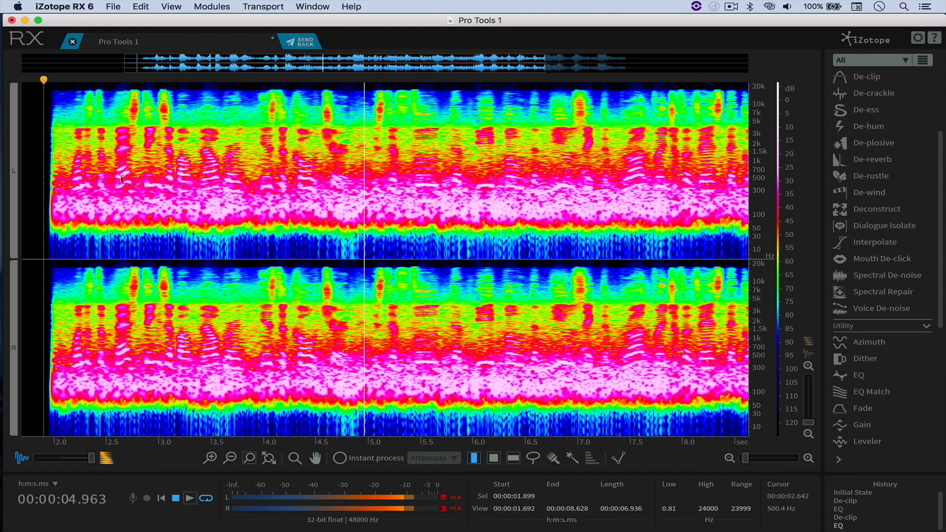
key("space")
left_click(345, 123)
scroll(347, 125, "up", 5)
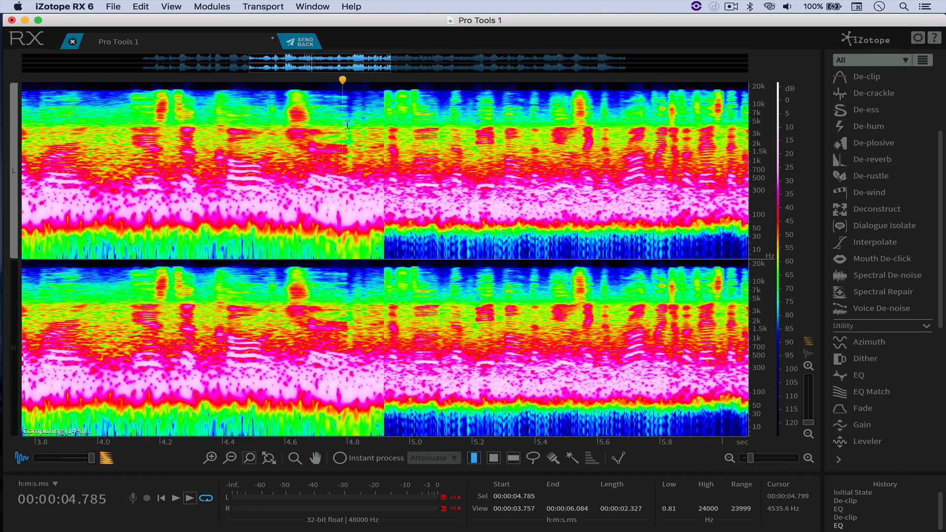
scroll(347, 125, "up", 3)
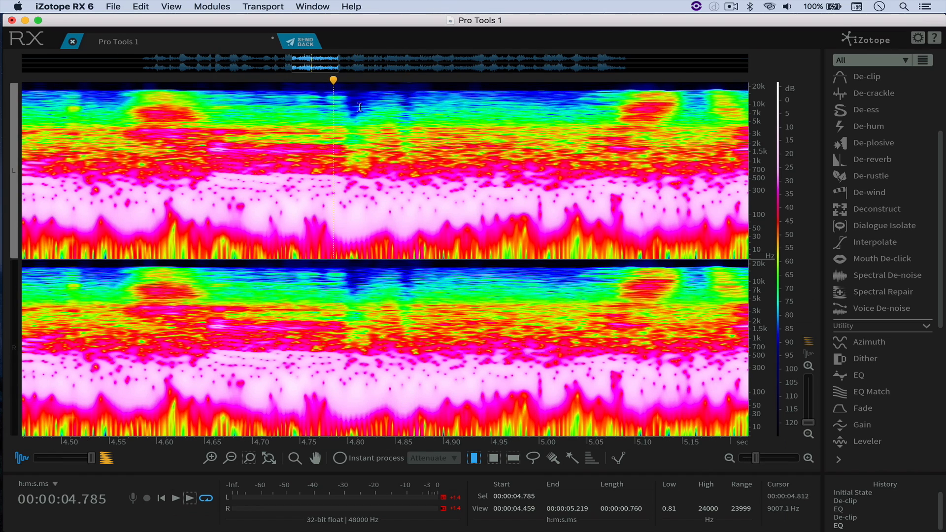
left_click_drag(347, 109, 366, 110)
left_click(406, 106)
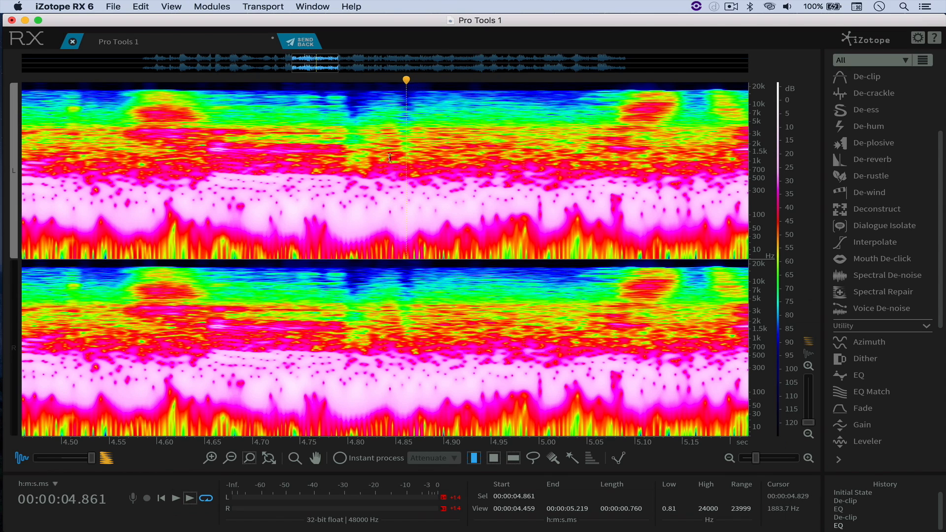
right_click(759, 176)
left_click(696, 201)
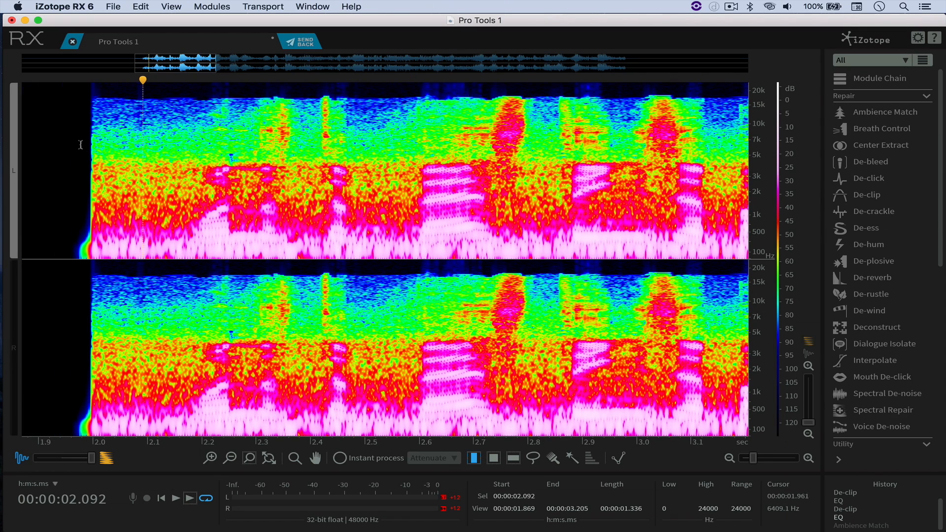
- Audition the 2.006–2.187 s noise-only stretch and learn its ambience in Ambience Match
left_click_drag(96, 140, 195, 142)
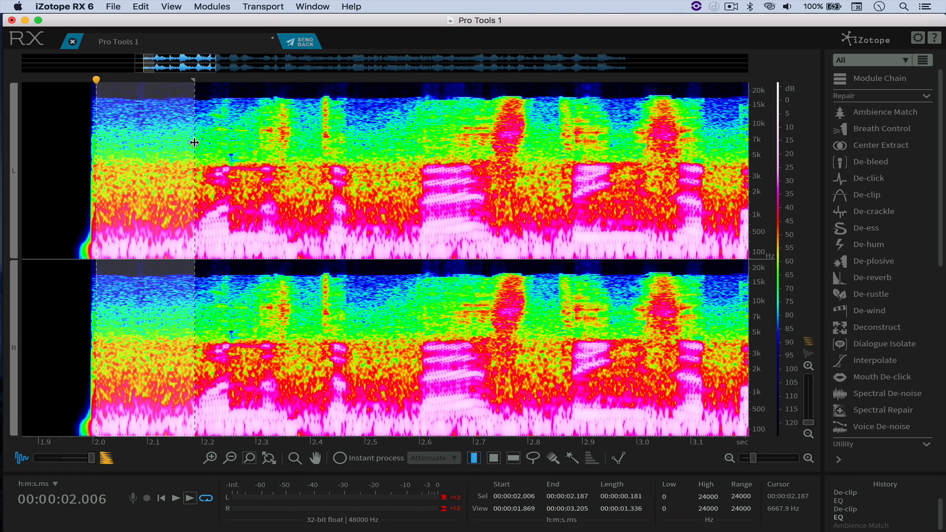
key("space")
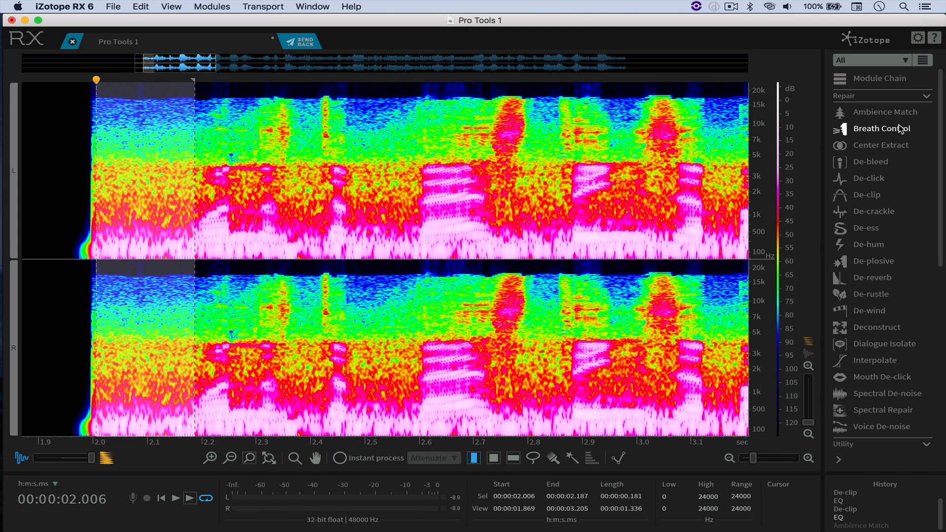
left_click(902, 112)
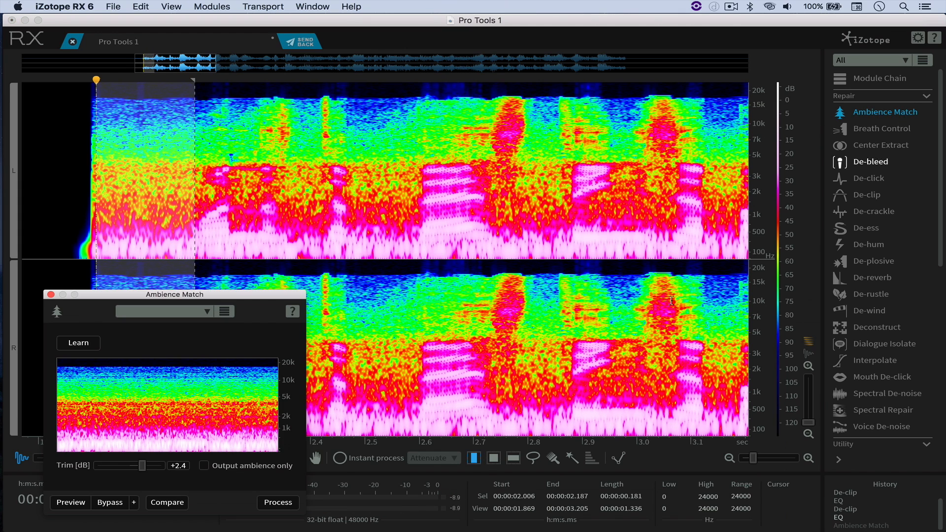
left_click(90, 345)
- Fill the 4.743–4.943 s gap with matched ambience at 0.0 dB trim
left_click(280, 235)
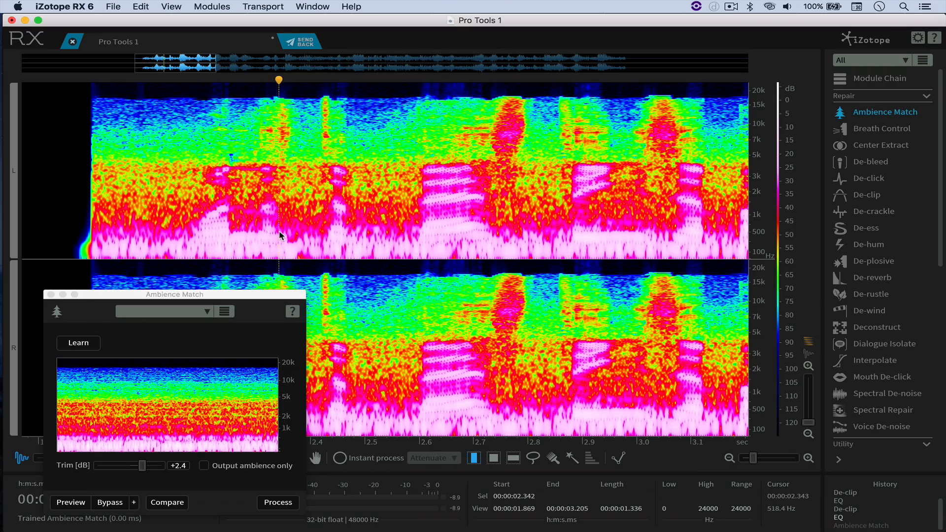
scroll(280, 236, "down", 6)
left_click_drag(342, 71, 448, 73)
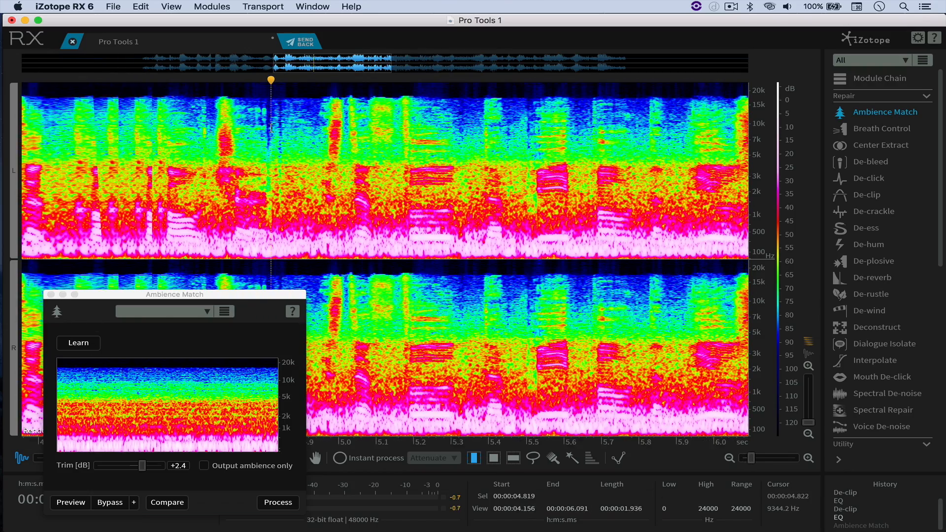
scroll(229, 149, "up", 5)
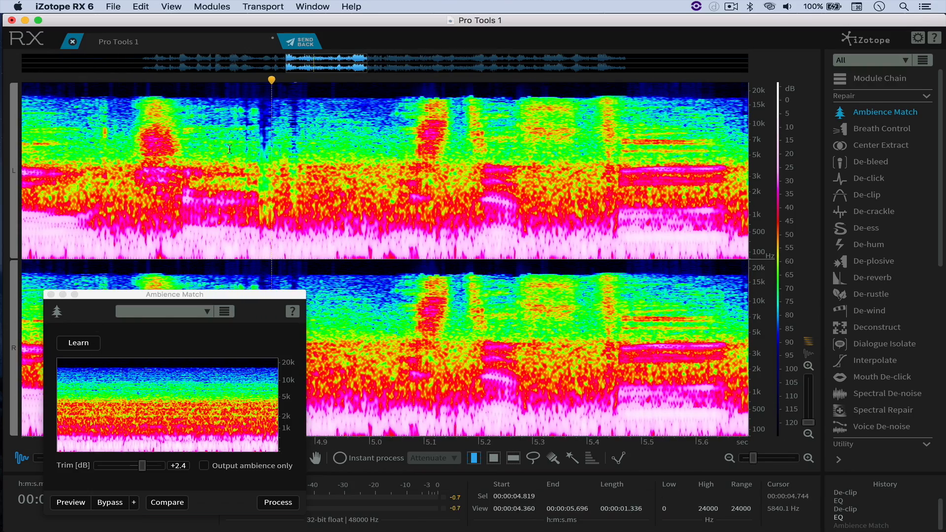
left_click_drag(230, 149, 338, 151)
left_click(136, 468)
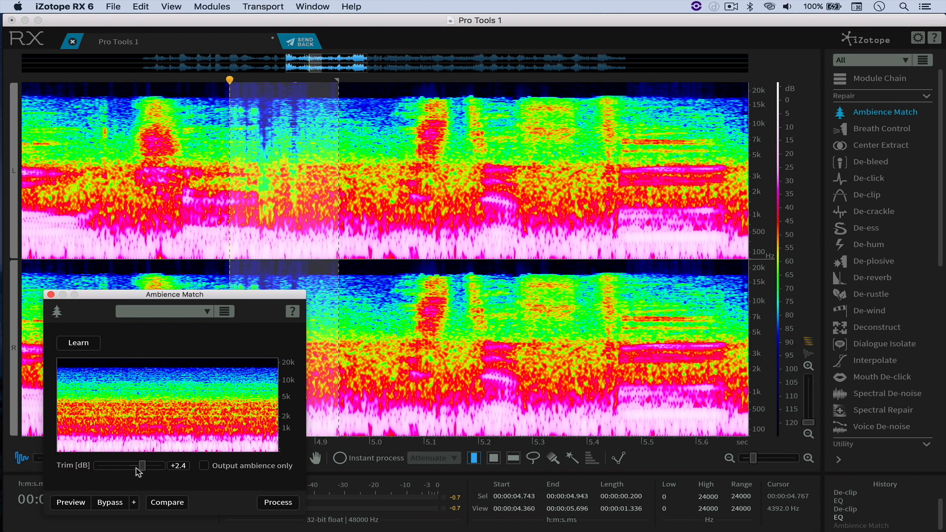
left_click_drag(136, 468, 129, 466)
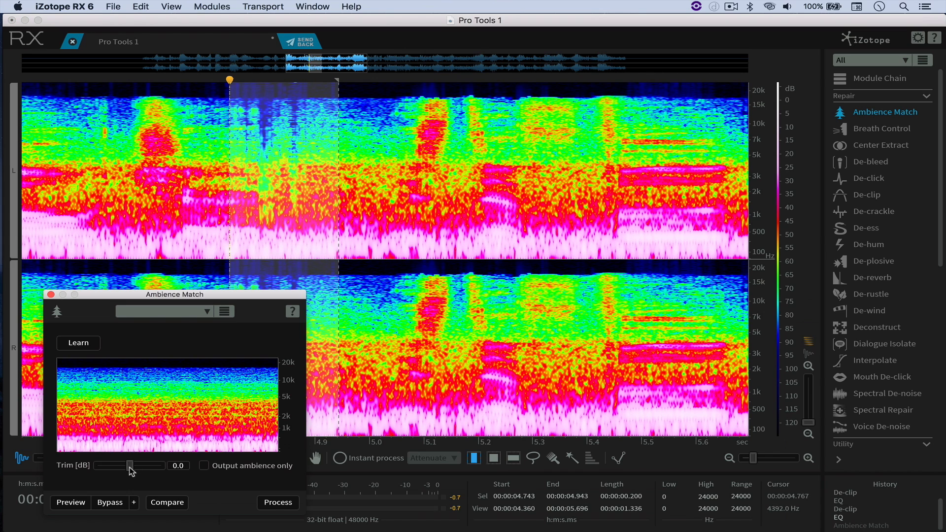
left_click(274, 505)
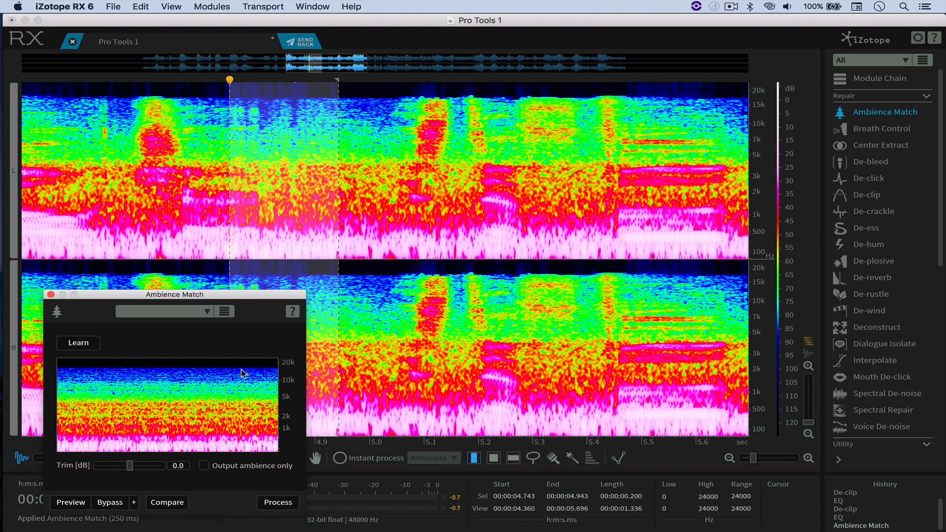
- Compare the filled gap against the original by undoing and redoing, then undo the fill
left_click(84, 184)
key("space")
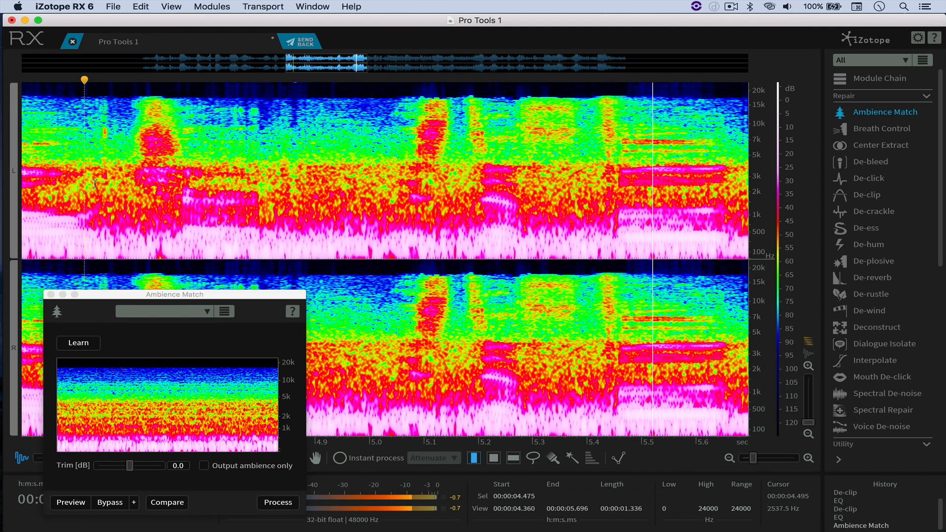
key("space")
key("super+z")
key("space")
key("space")
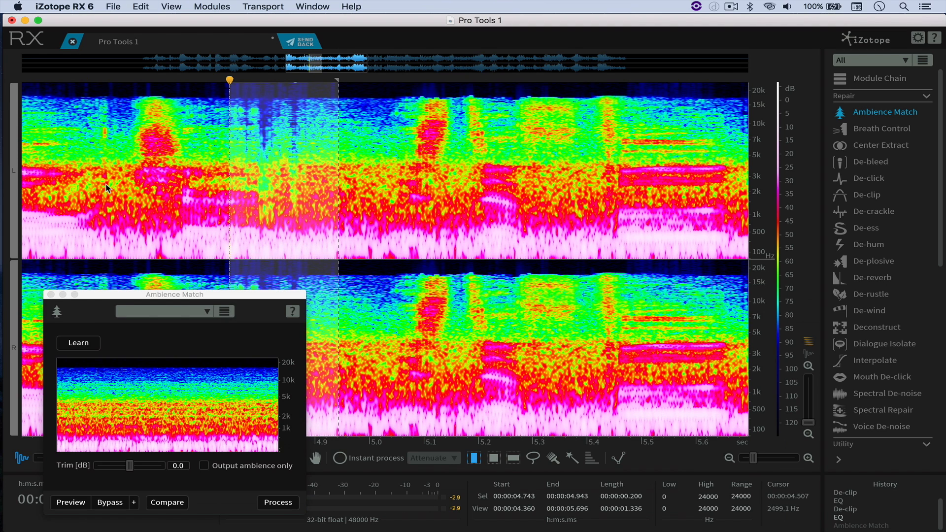
key("super+shift+z")
left_click(206, 173)
left_click(213, 145)
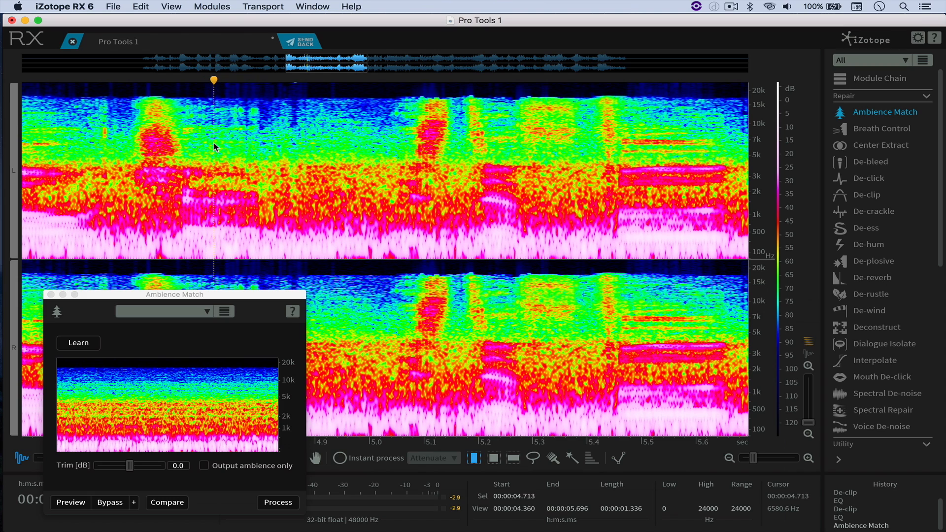
key("super+z")
- Fill the 4.700–4.968 s gap with matched ambience at +1.1 dB trim
left_click_drag(215, 148, 353, 146)
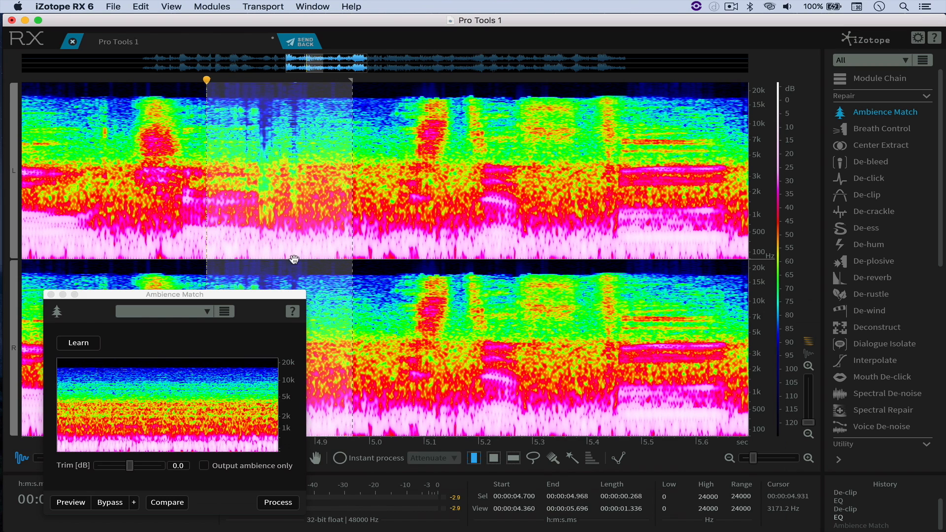
left_click(130, 467)
left_click_drag(131, 467, 135, 467)
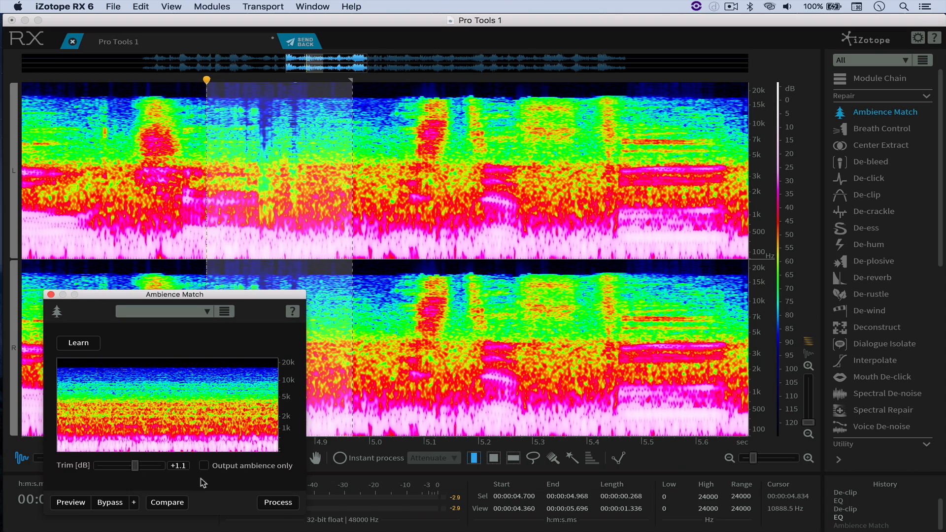
left_click(271, 503)
- Play back the processed dialogue from 3.338 s, then stop
left_click(133, 168)
scroll(133, 167, "down", 5)
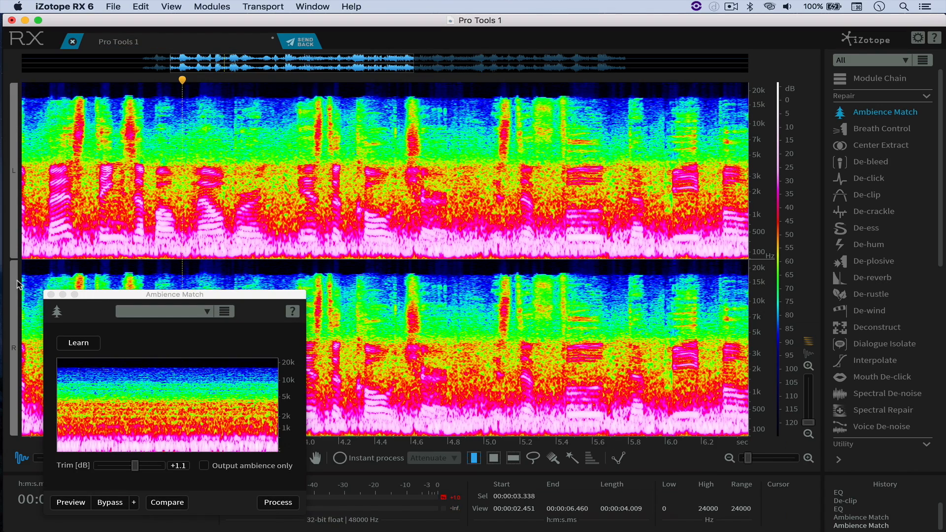
key("space")
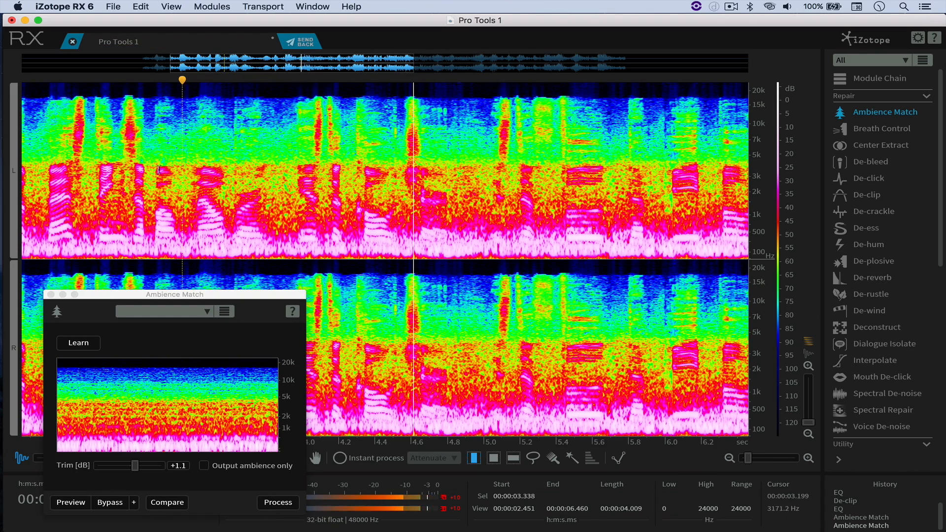
scroll(227, 172, "down", 5)
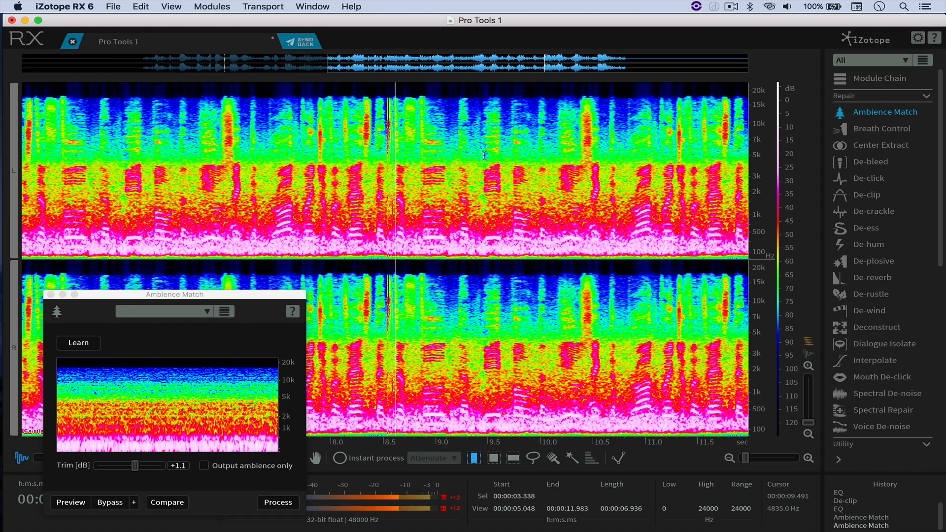
key("space")
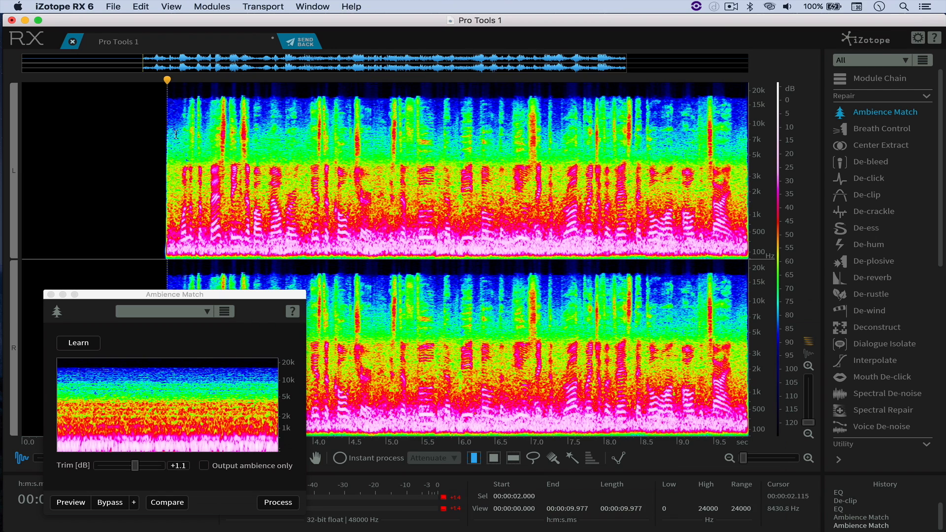
- Show the entire clip and bring up the Gain module at -2.00 dB
left_click(445, 507)
scroll(873, 433, "down", 3)
scroll(867, 429, "down", 3)
left_click(861, 401)
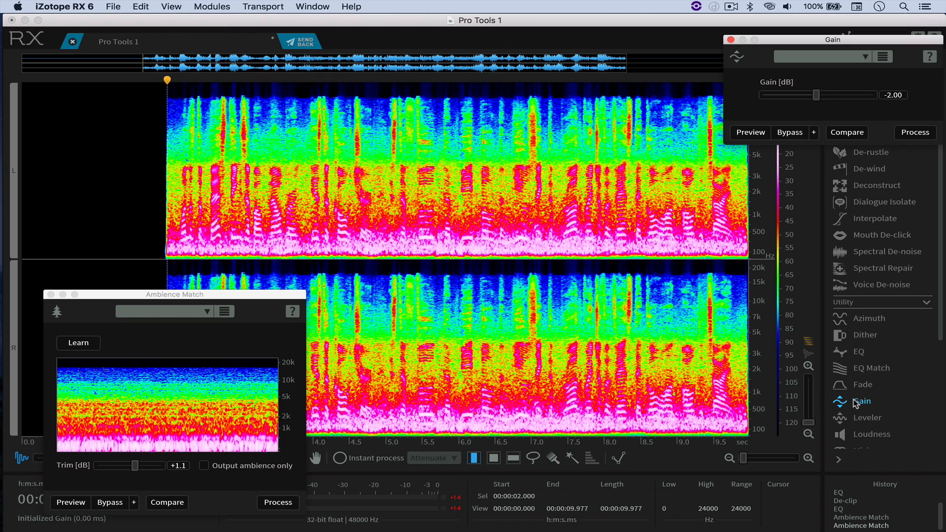
- Apply -2 dB of gain to the cleaned dialogue clip
left_click(909, 135)
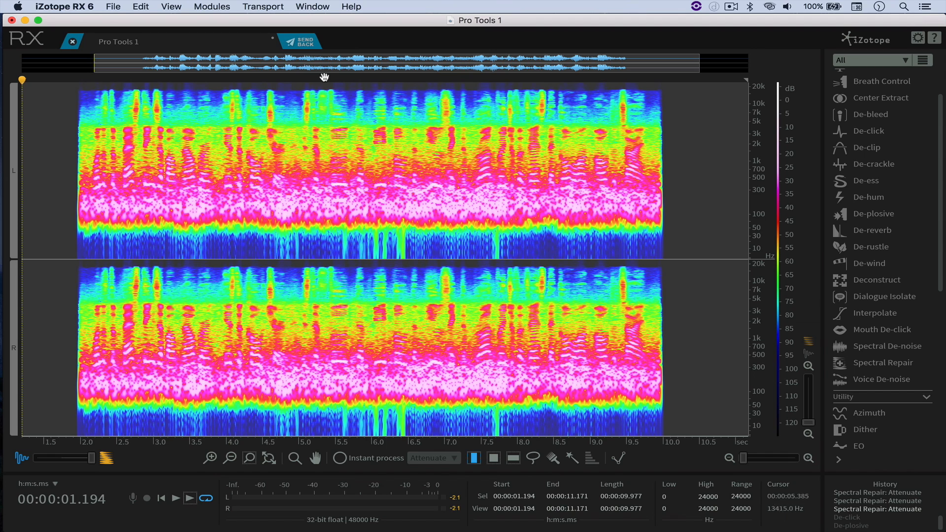
- Send the cleaned audio from RX back to Pro Tools
left_click(301, 42)
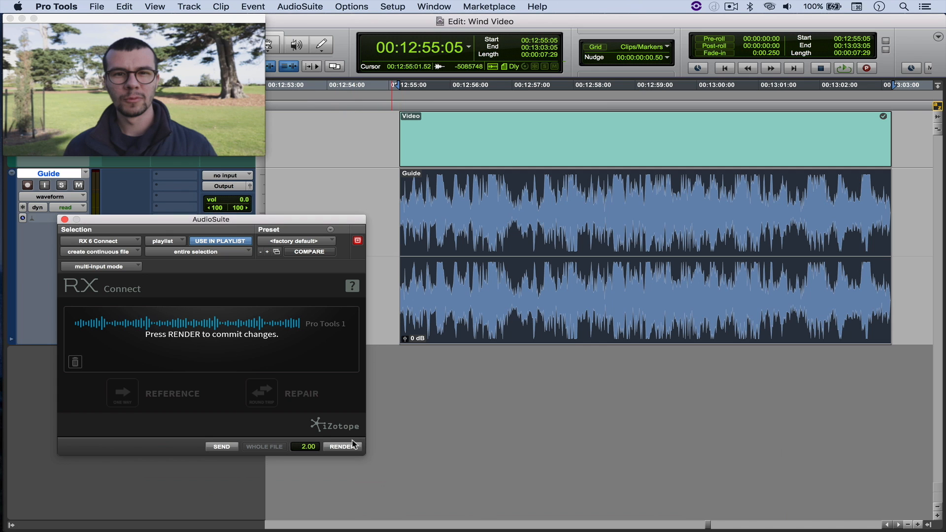
left_click_drag(121, 221, 106, 248)
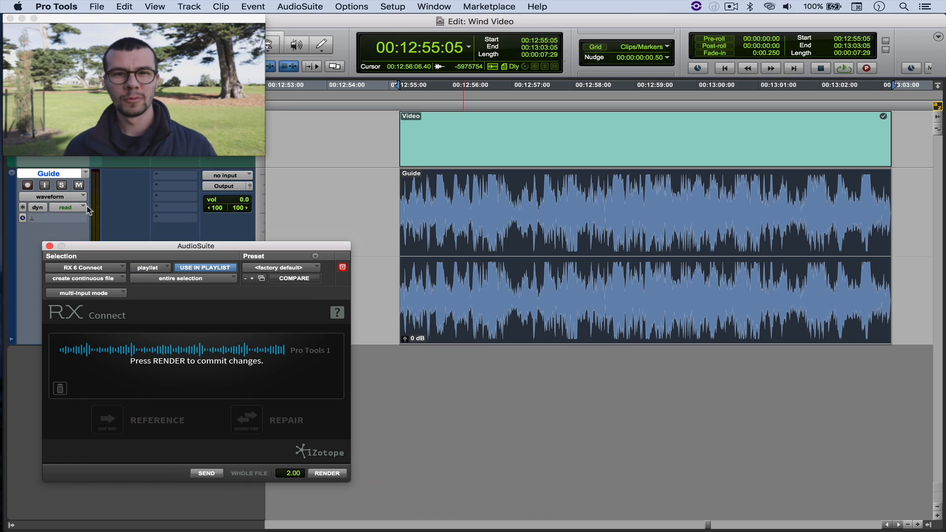
left_click(79, 198)
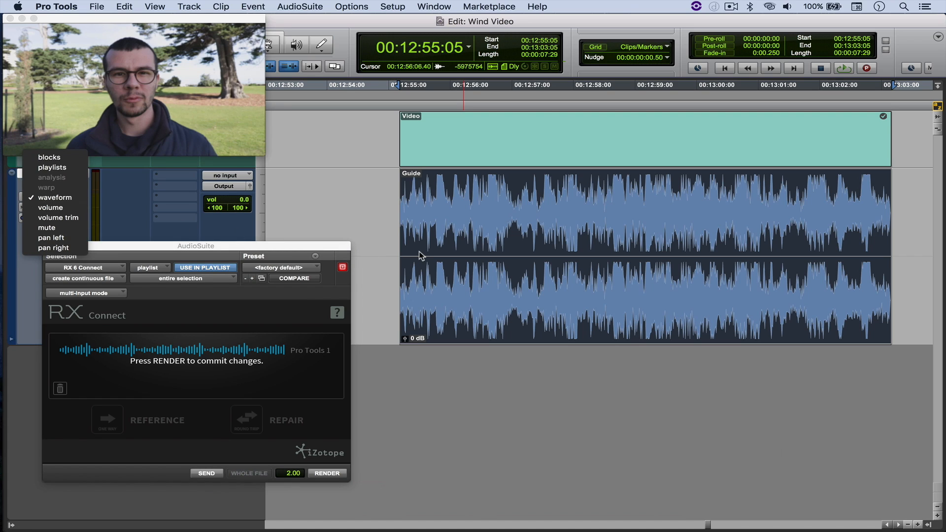
left_click(358, 212)
- Add a new audio track and copy the original Guide clip onto it
key("super+shift+n")
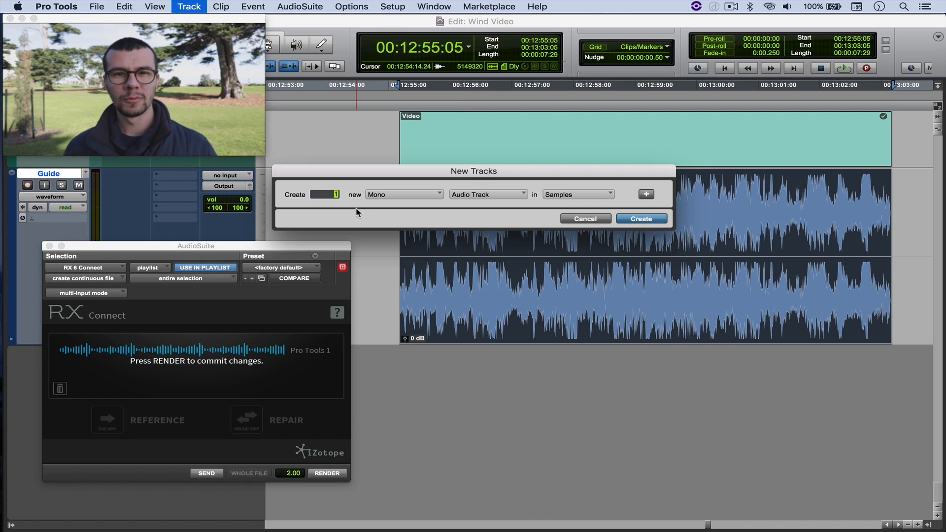
key("Return")
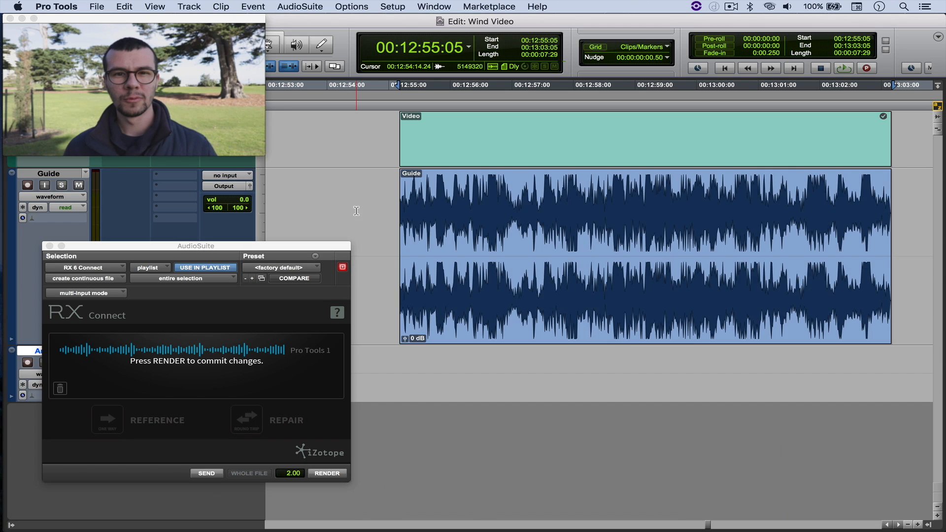
left_click_drag(520, 293, 509, 276)
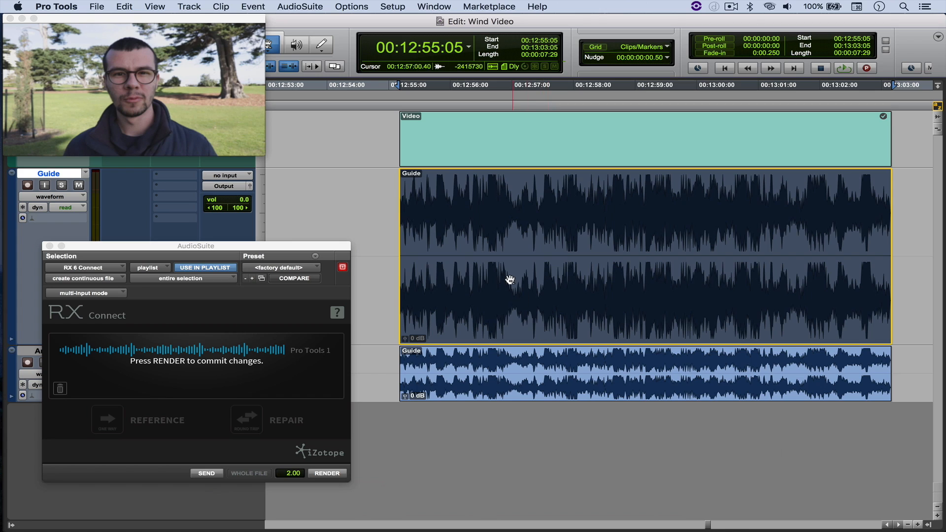
- Render the RX processing onto the Guide clip and enlarge the lower track
left_click(339, 474)
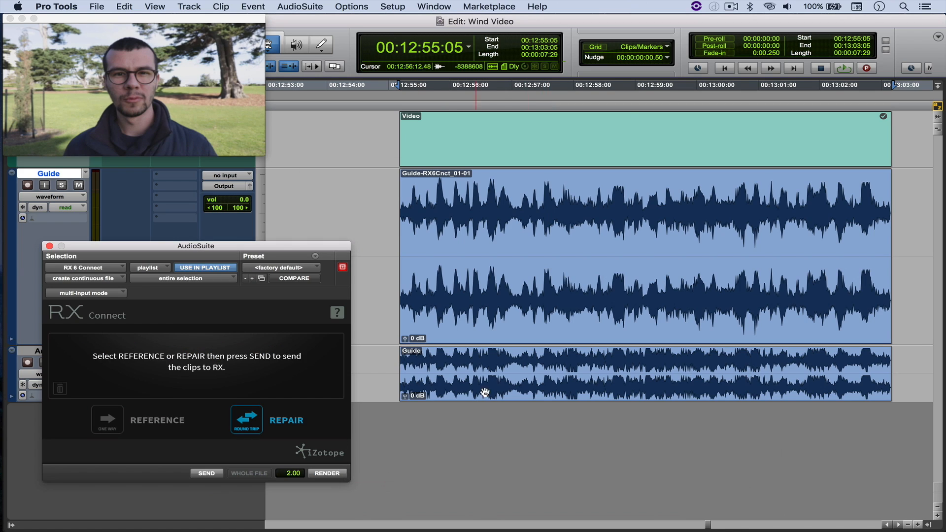
left_click(498, 373)
key("ctrl+Up")
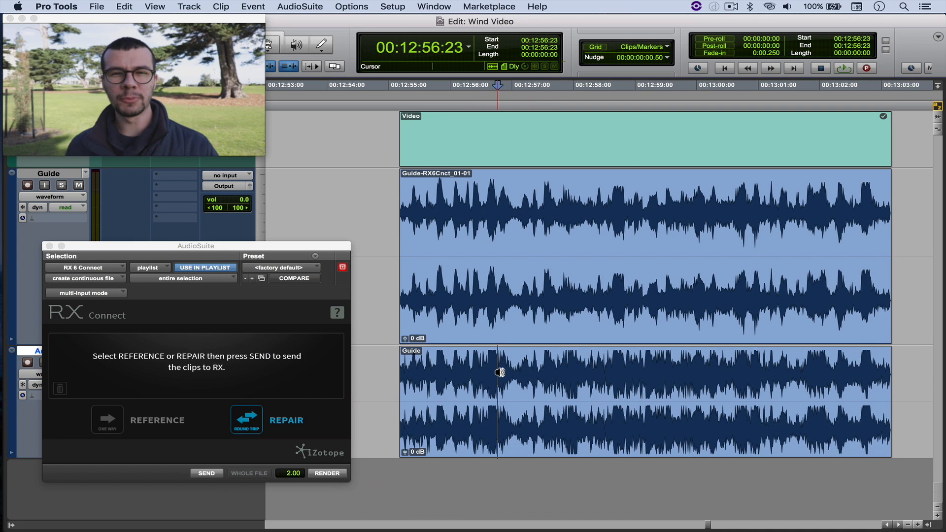
left_click(460, 377)
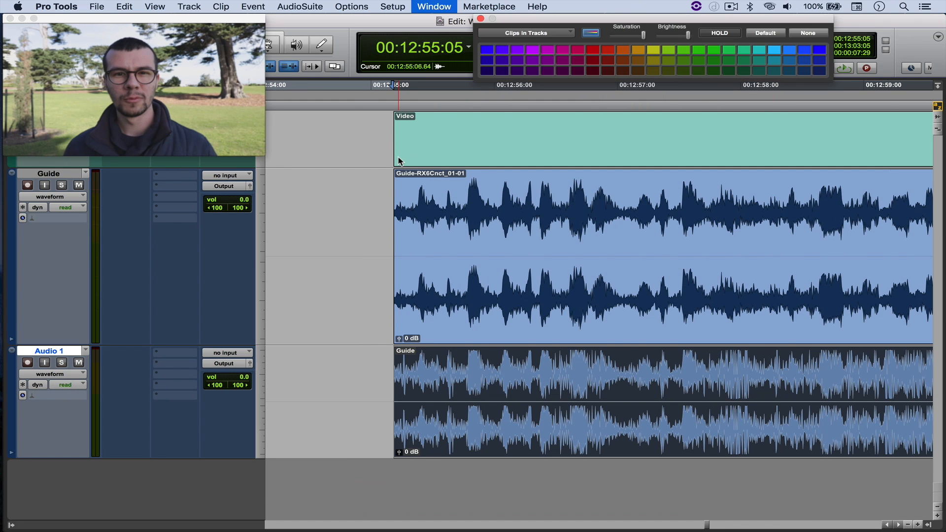
- Colour the original clip on the lower track dark red
key("super+shift+c")
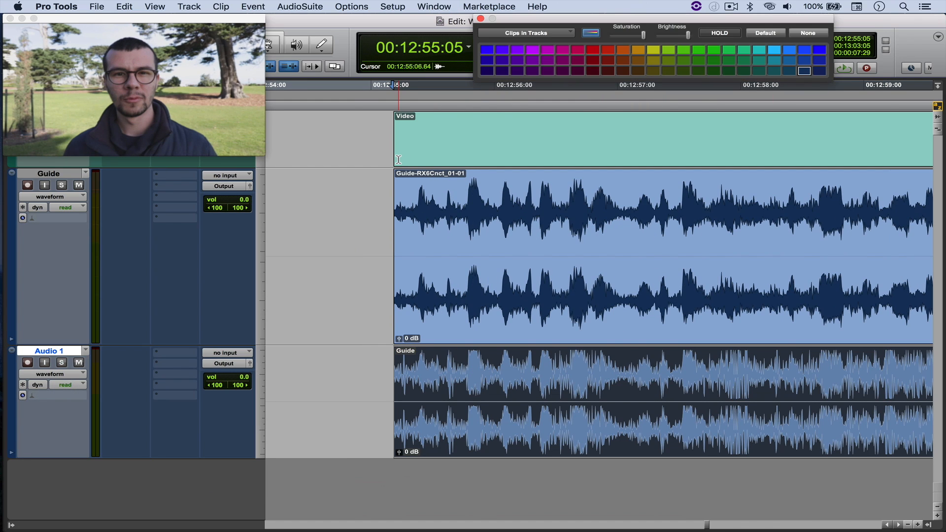
left_click(592, 50)
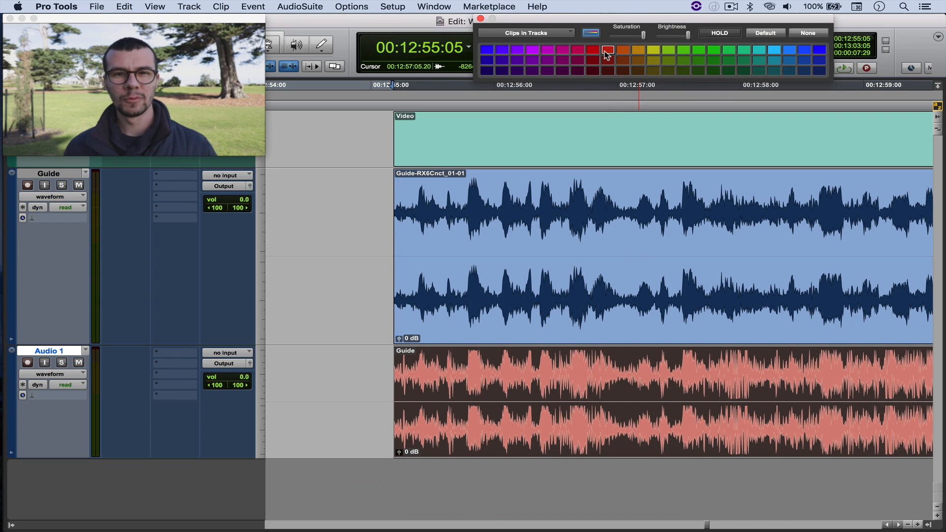
left_click(593, 60)
- Enlarge the red original's track and select a section of the cleaned Guide clip
left_click(555, 285)
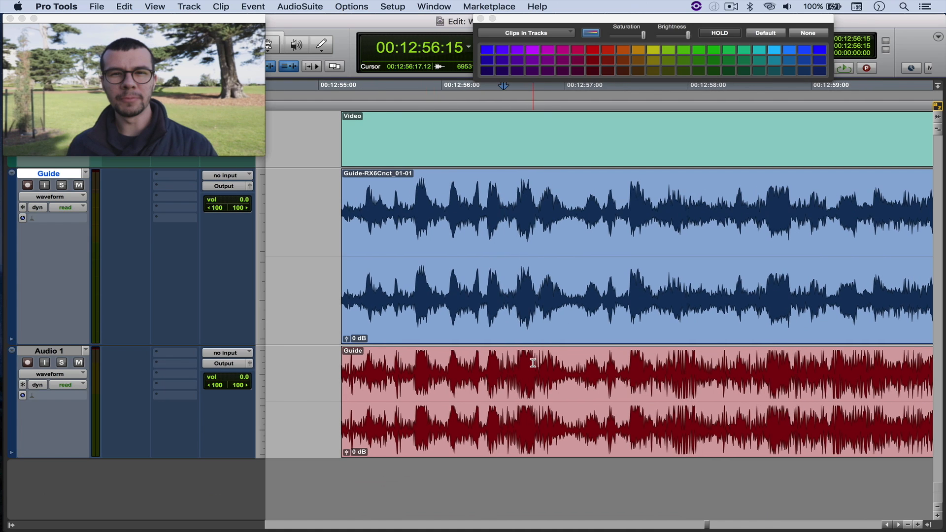
left_click(533, 362)
key("ctrl+Up")
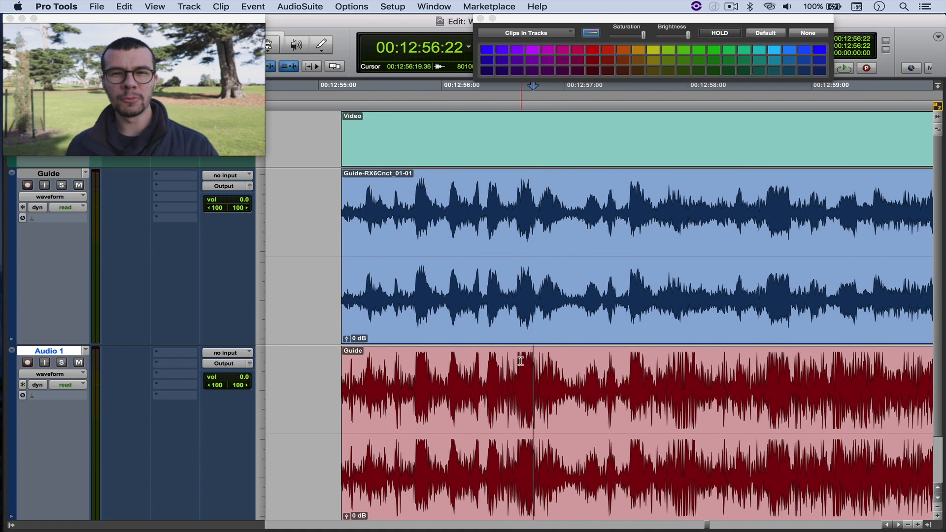
left_click_drag(398, 210, 676, 199)
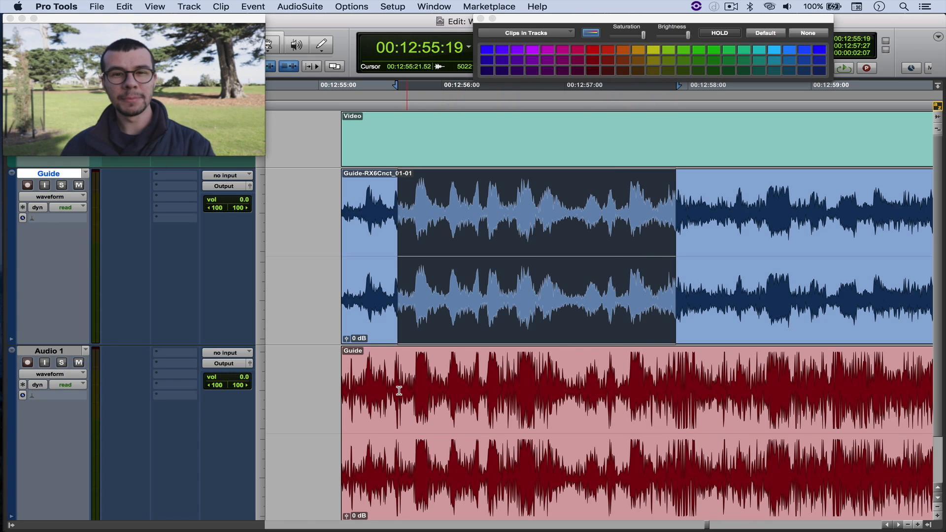
- Close the colour palette, then solo and play the original Audio 1 track
left_click(338, 355)
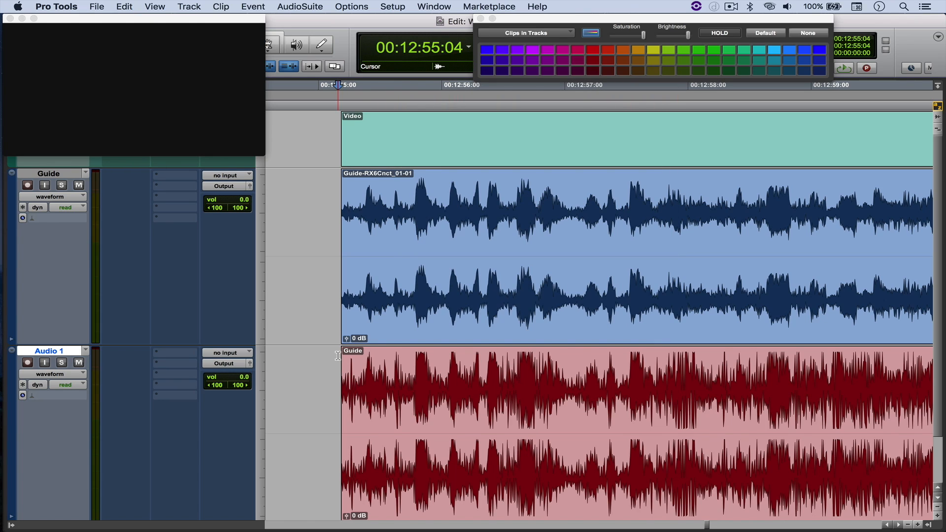
key("shift+s")
left_click(480, 19)
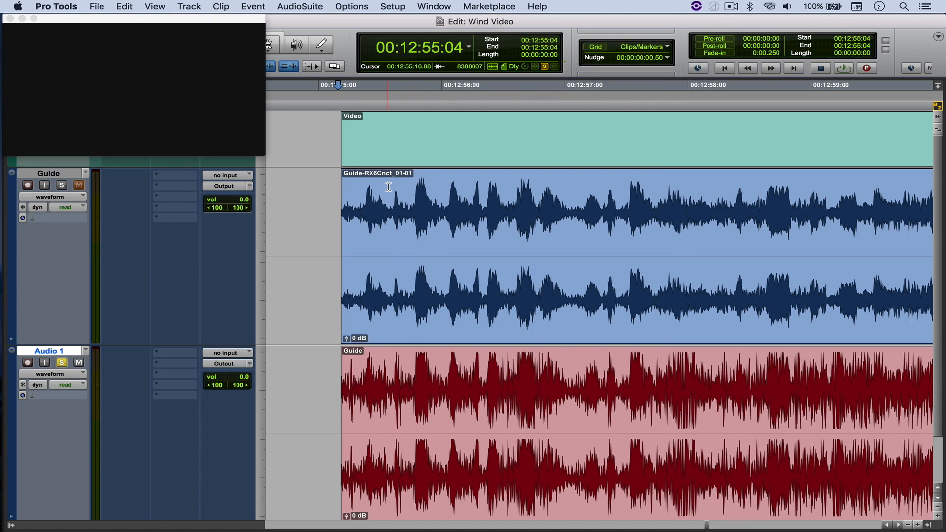
key("space")
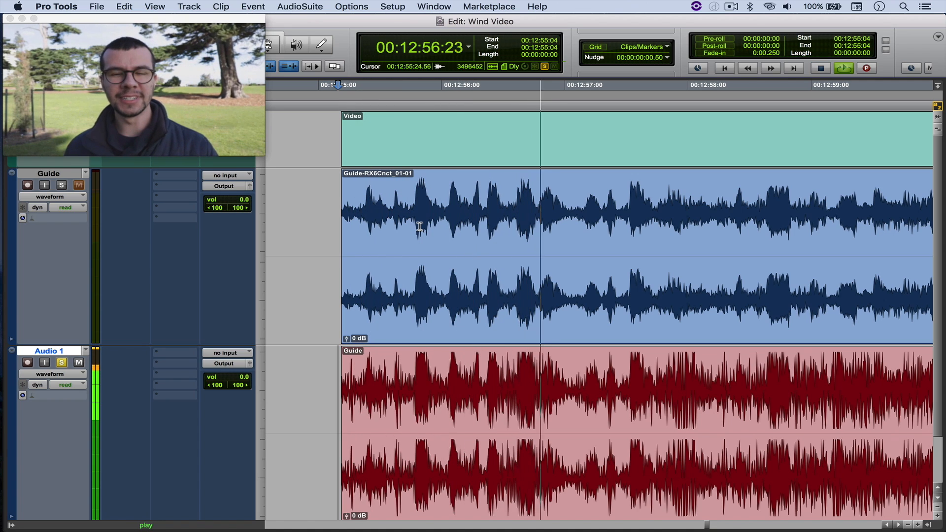
key("super+bracketleft")
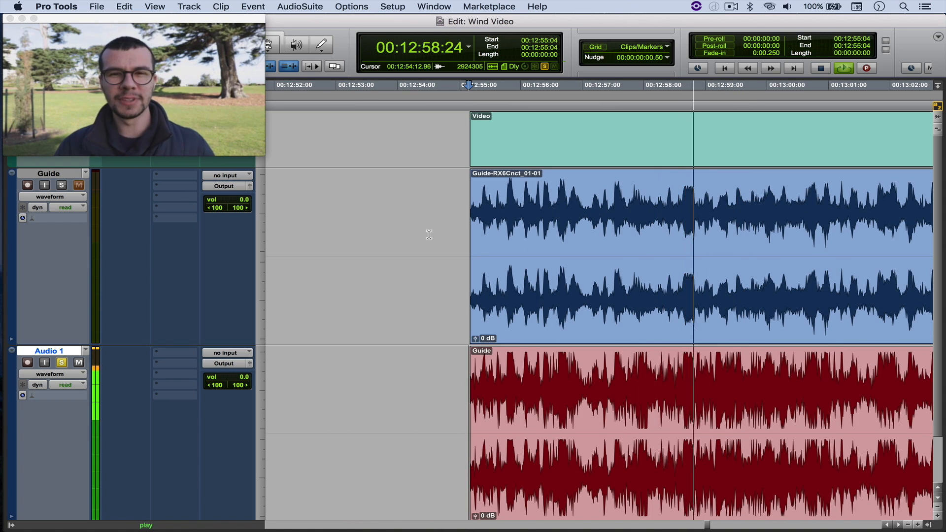
scroll(433, 237, "right", 5)
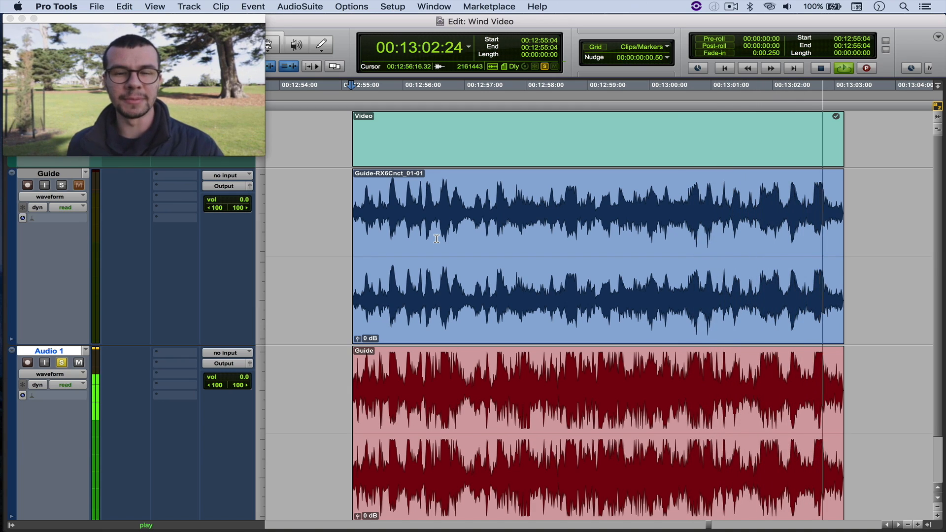
key("space")
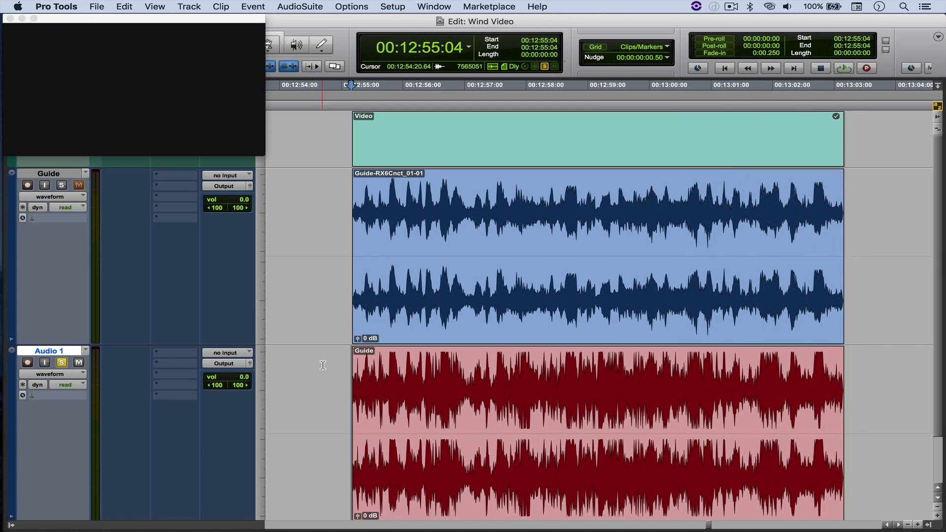
- Solo and play the cleaned Guide track, then select a section of it
left_click(343, 310)
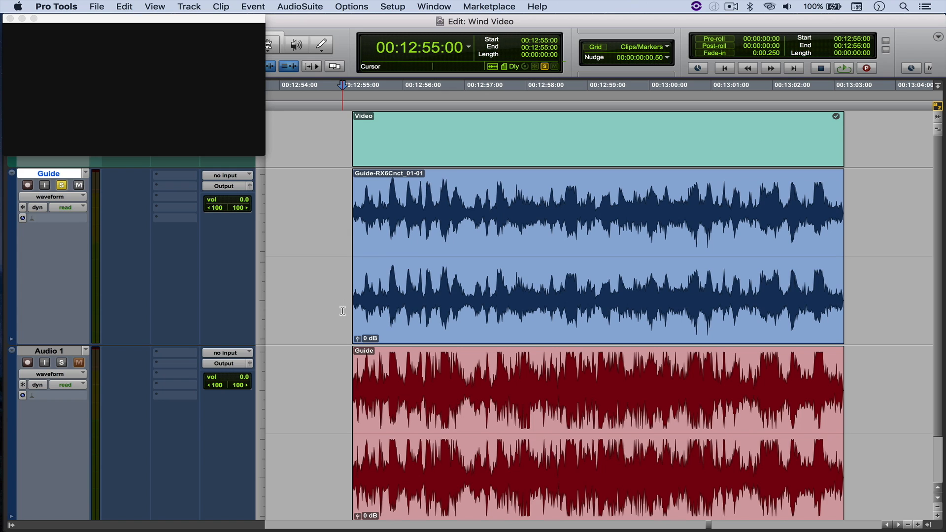
left_click(346, 316)
key("space")
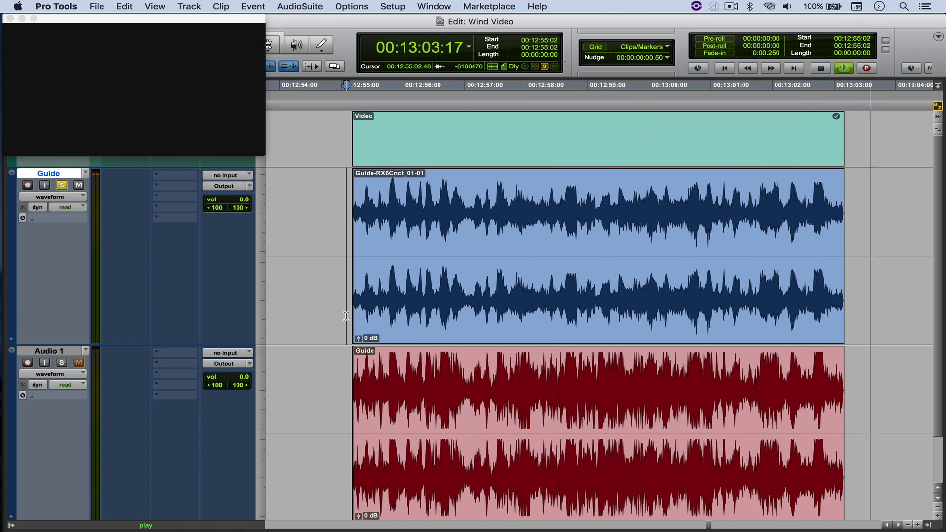
key("space")
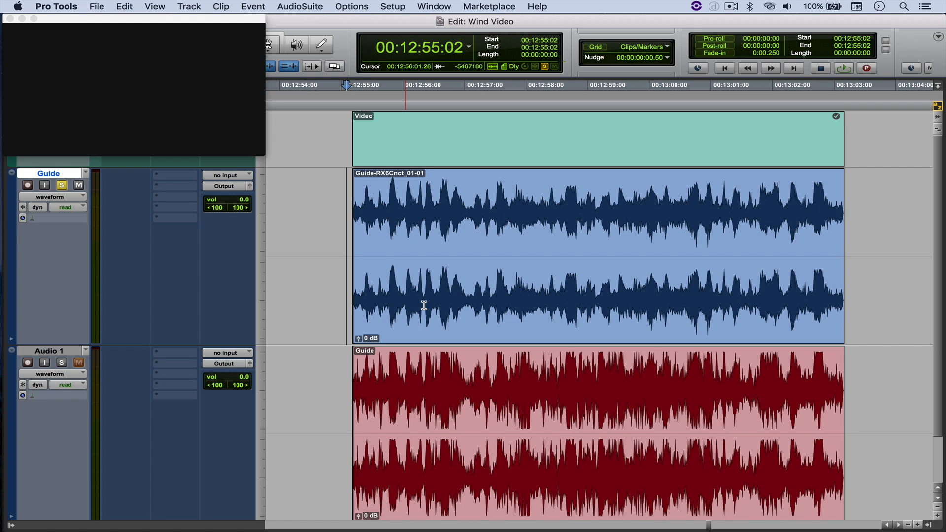
left_click(586, 231)
left_click_drag(546, 239, 637, 245)
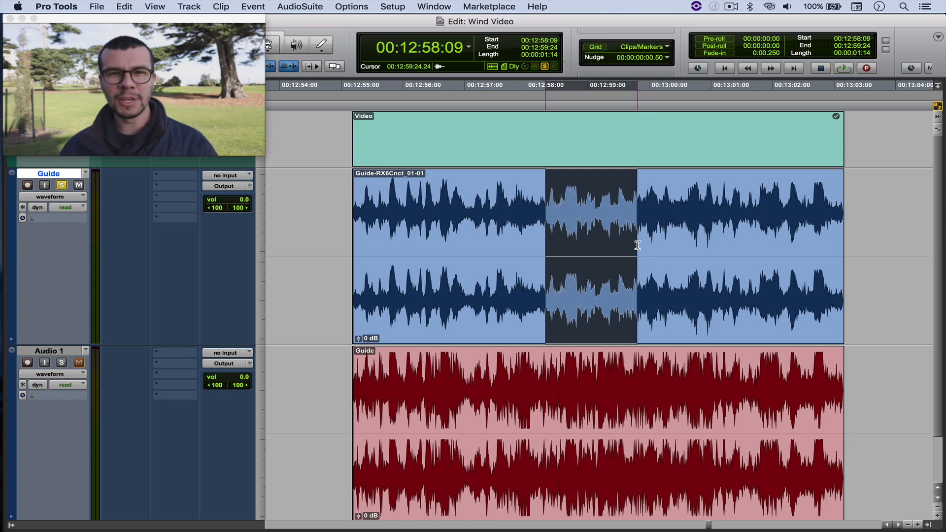